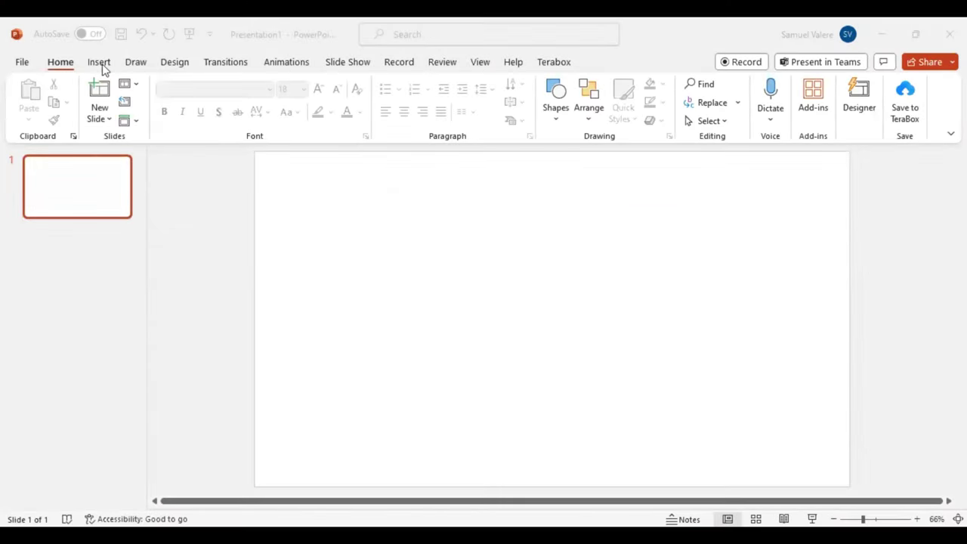
Draw a large oval circle and centre it on the slide.
{"action": "left_click", "coordinate": [102, 65]}
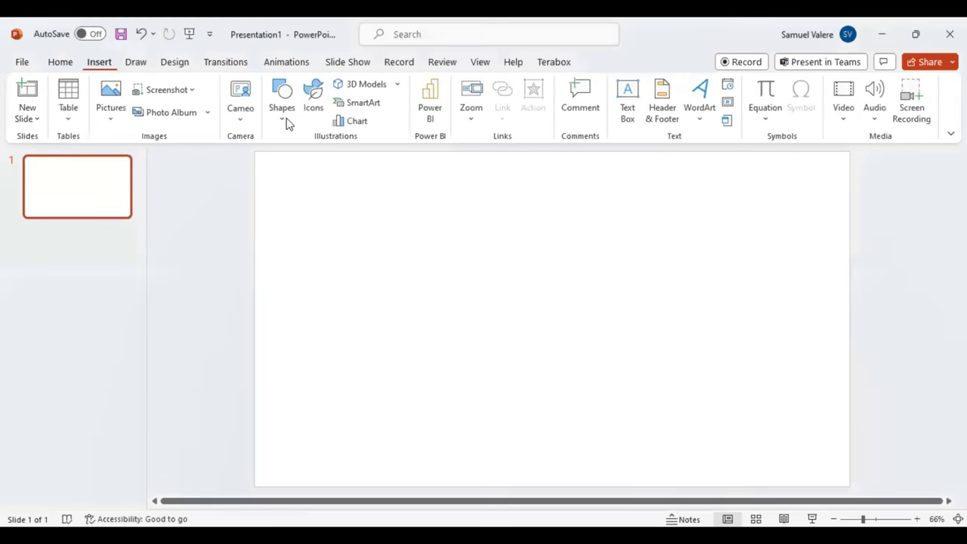
{"action": "left_click", "coordinate": [285, 119]}
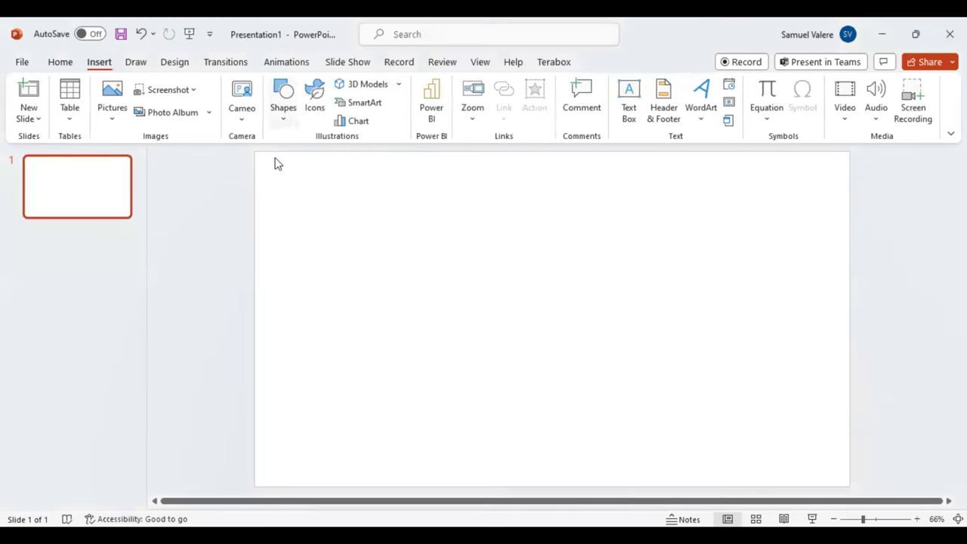
{"action": "left_click", "coordinate": [277, 158]}
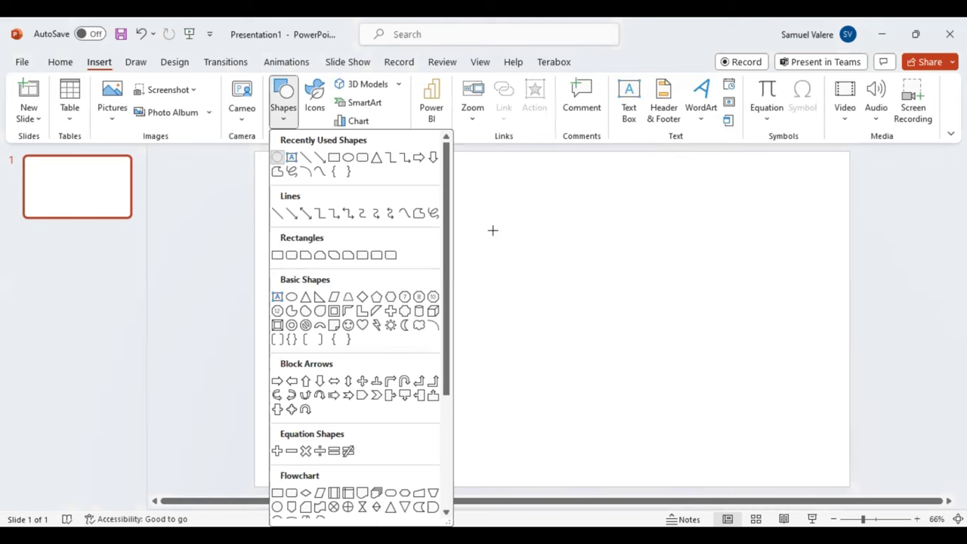
{"action": "left_click_drag", "start_coordinate": [493, 225], "coordinate": [663, 394]}
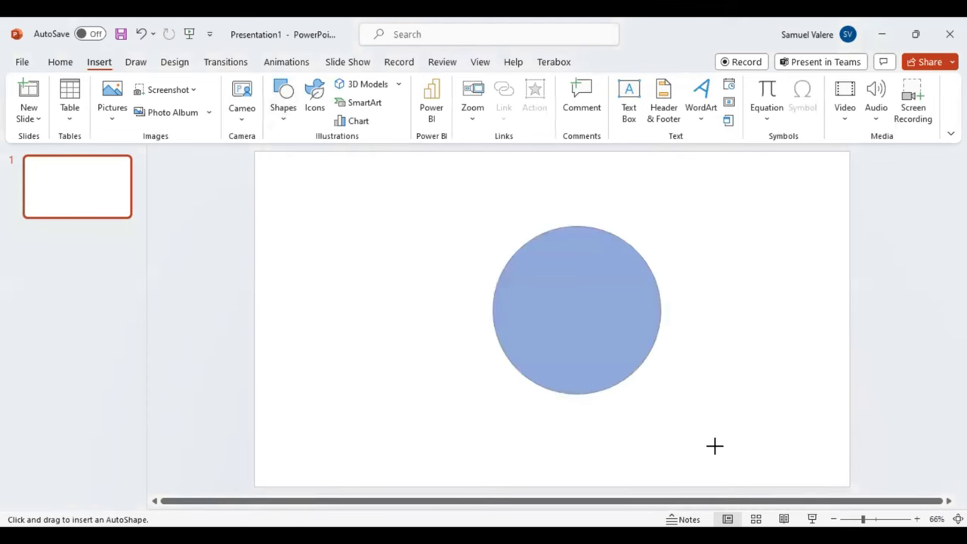
{"action": "left_click_drag", "start_coordinate": [715, 448], "coordinate": [716, 452]}
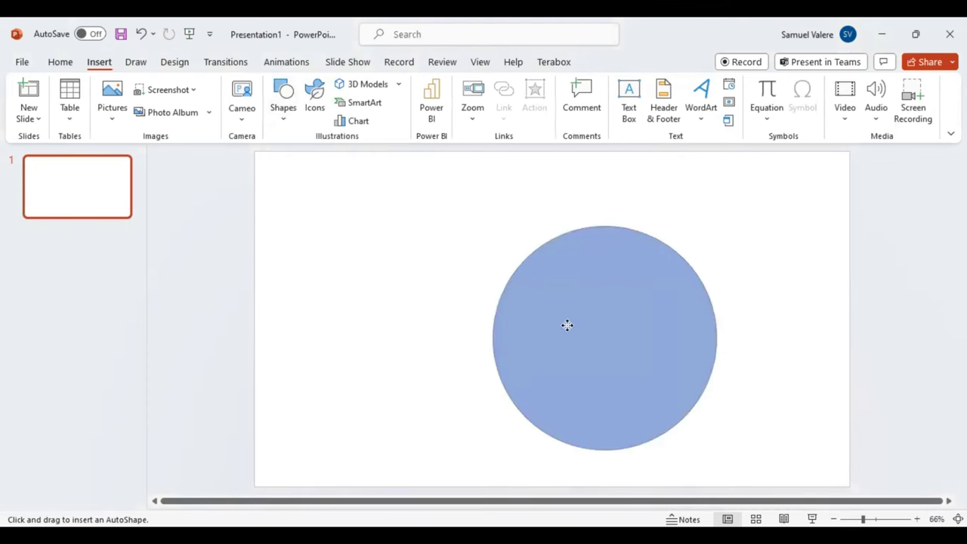
{"action": "left_click_drag", "start_coordinate": [584, 330], "coordinate": [577, 354]}
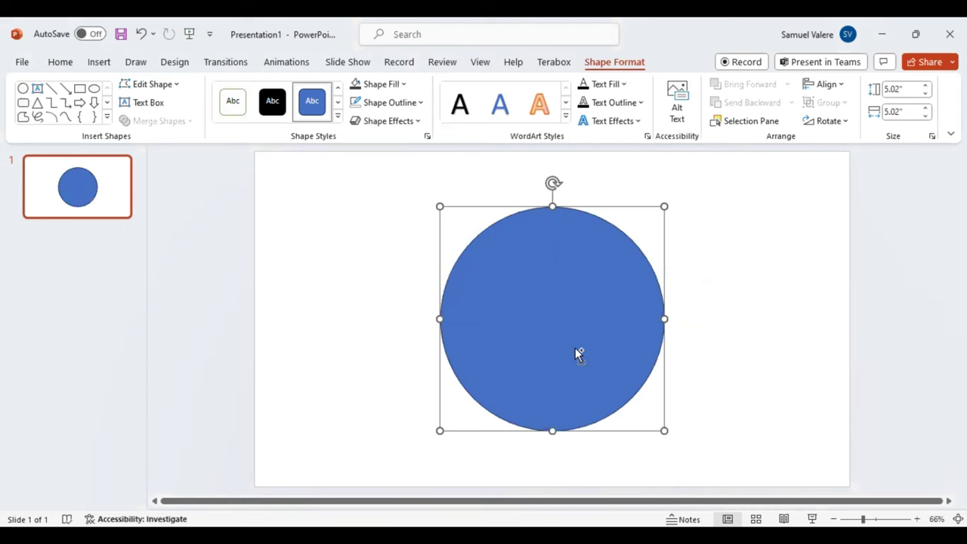
Duplicate it as a concentric 2.1-inch inner circle and draw a rectangle over the lower half.
{"action": "key", "text": "ctrl+d"}
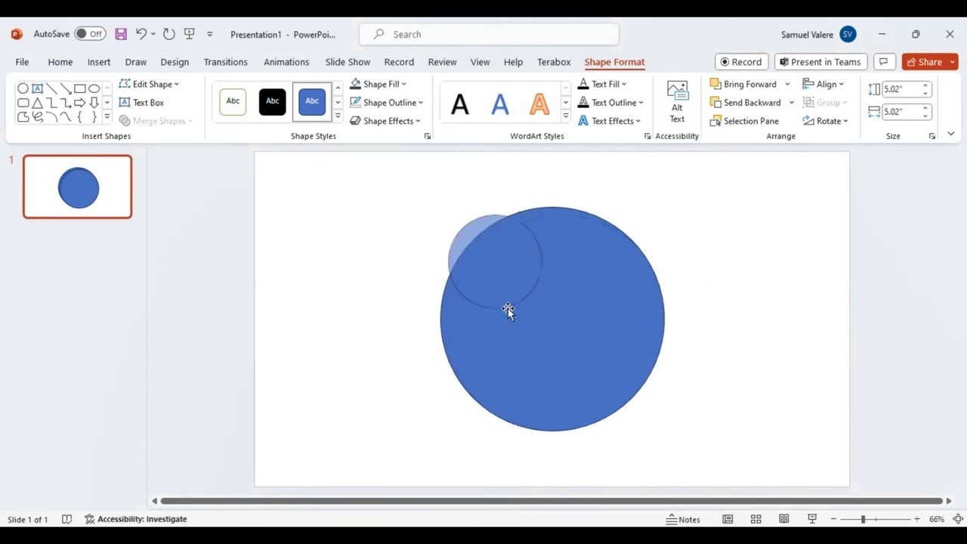
{"action": "left_click_drag", "start_coordinate": [506, 306], "coordinate": [541, 307]}
{"action": "left_click_drag", "start_coordinate": [497, 272], "coordinate": [555, 329]}
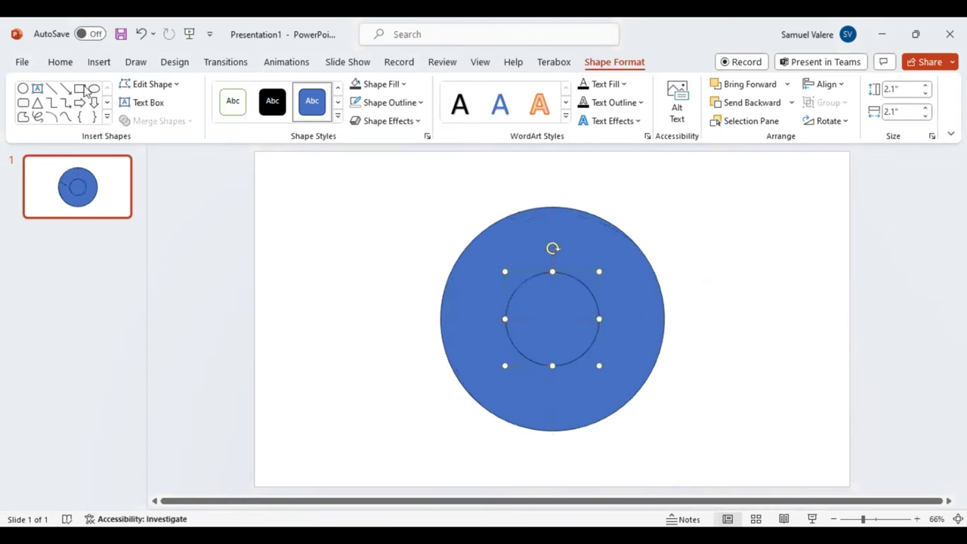
{"action": "left_click", "coordinate": [82, 89]}
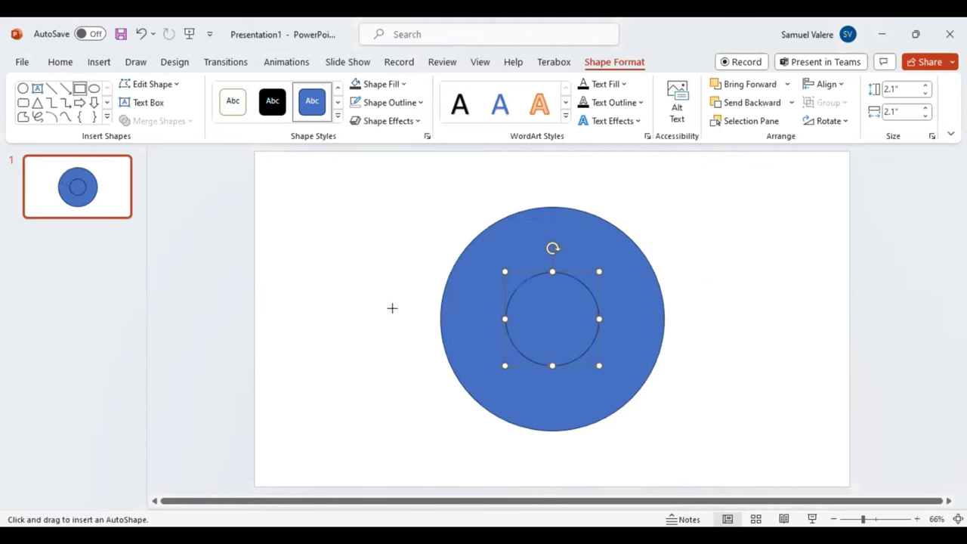
{"action": "left_click_drag", "start_coordinate": [392, 308], "coordinate": [727, 441]}
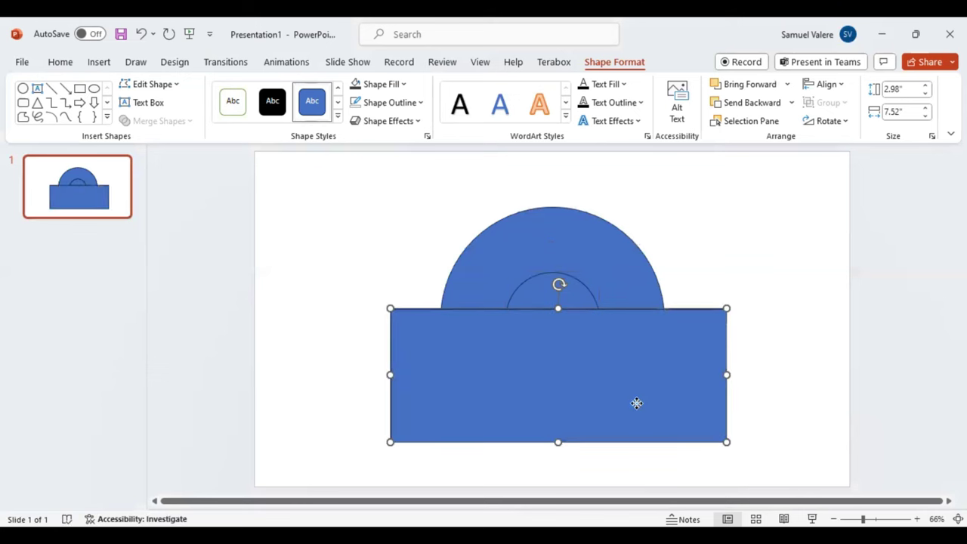
Centre the rectangle over the circles' lower half, just below their midline.
{"action": "key", "text": "Up"}
{"action": "key", "text": "Up"}
{"action": "key", "text": "Up"}
{"action": "key", "text": "Left"}
{"action": "key", "text": "Down"}
{"action": "key", "text": "Down"}
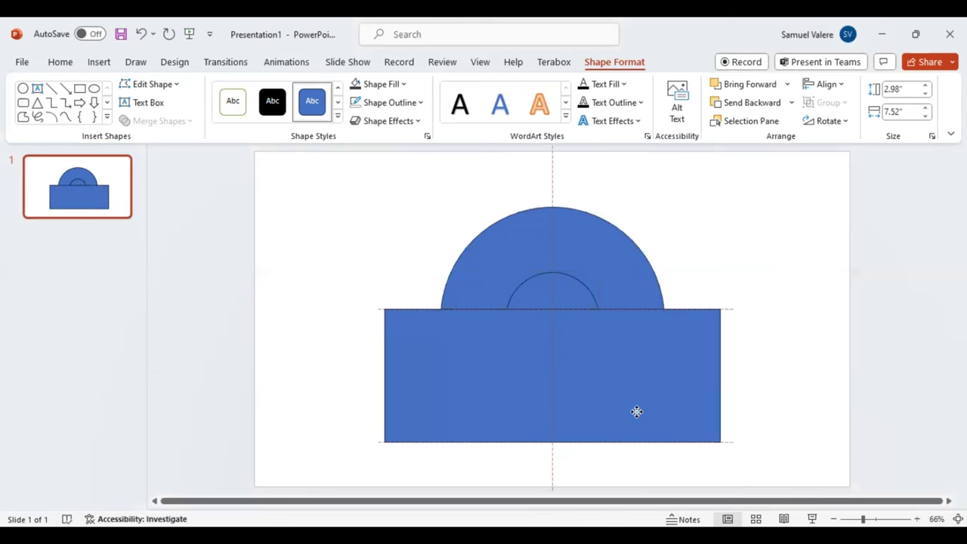
{"action": "left_click_drag", "start_coordinate": [636, 412], "coordinate": [637, 414]}
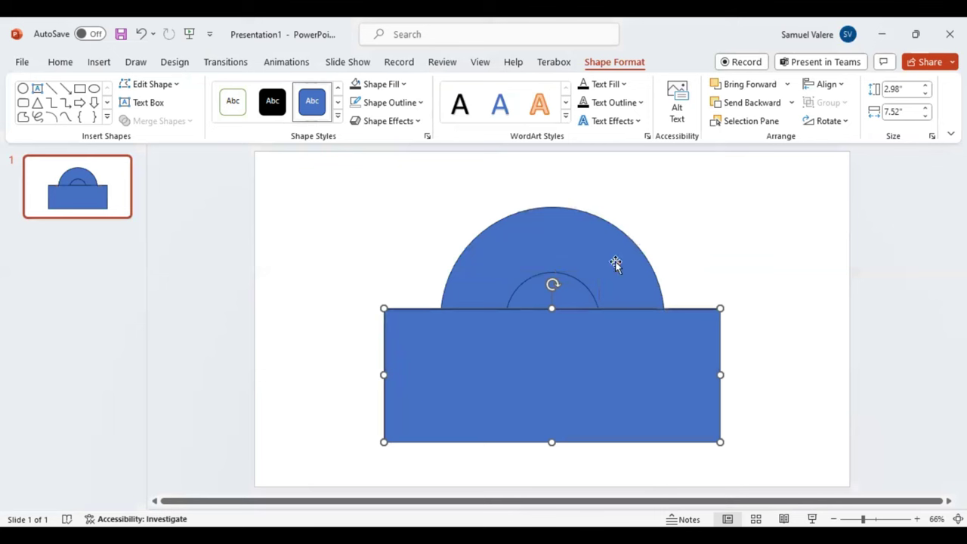
Fragment all shapes, then delete the rectangle, both lower halves and the inner semicircle.
{"action": "key", "text": "ctrl+a"}
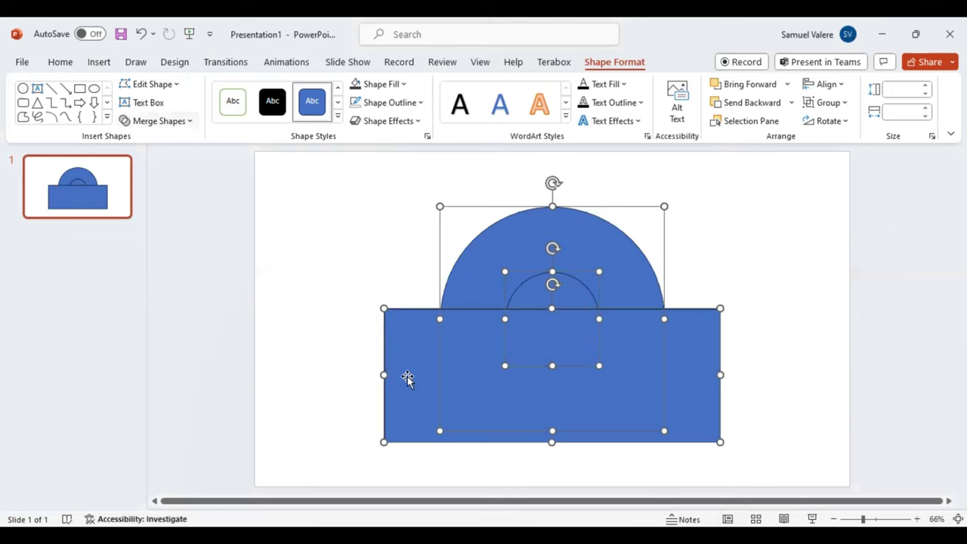
{"action": "left_click", "coordinate": [407, 377]}
{"action": "key", "text": "ctrl+shift+bracketleft"}
{"action": "key", "text": "Delete"}
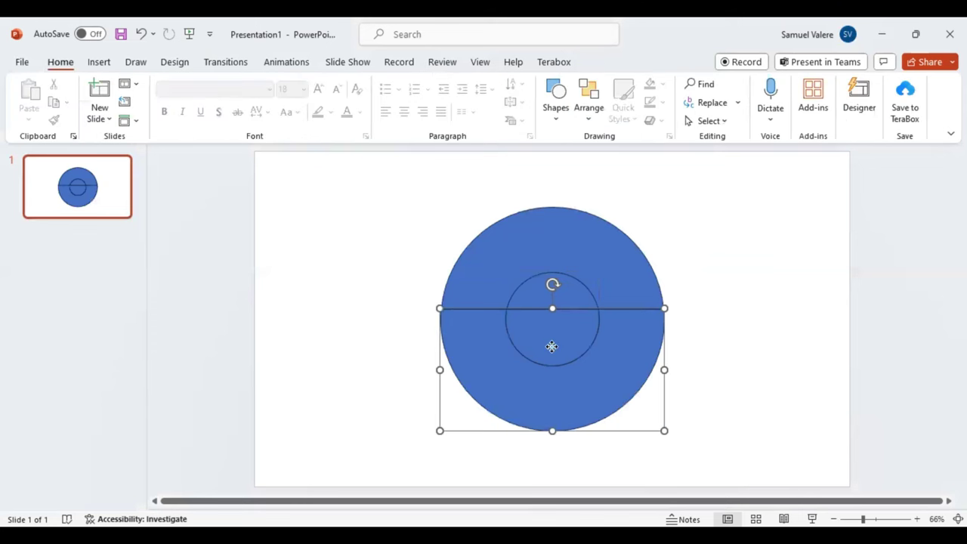
{"action": "key", "text": "Delete"}
{"action": "left_click", "coordinate": [552, 345]}
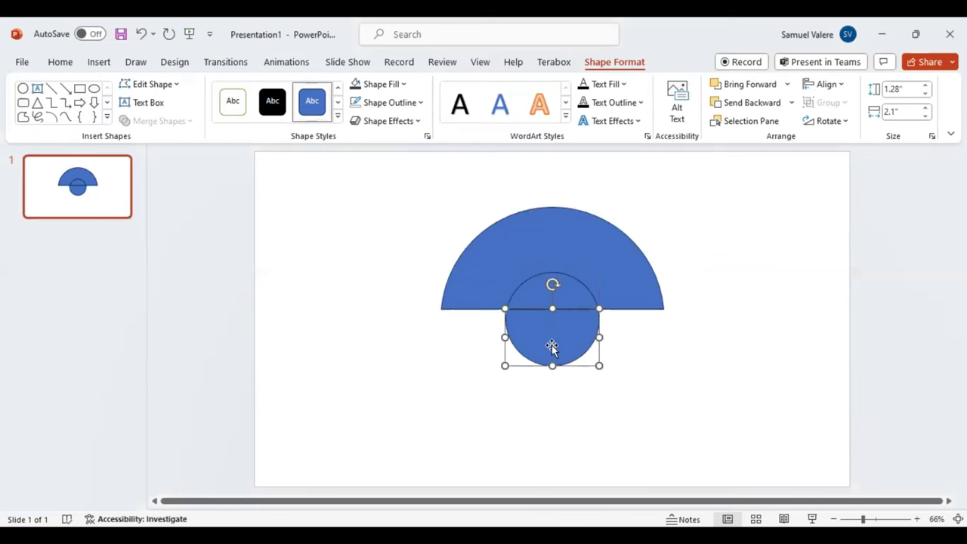
{"action": "key", "text": "Delete"}
{"action": "left_click", "coordinate": [553, 303]}
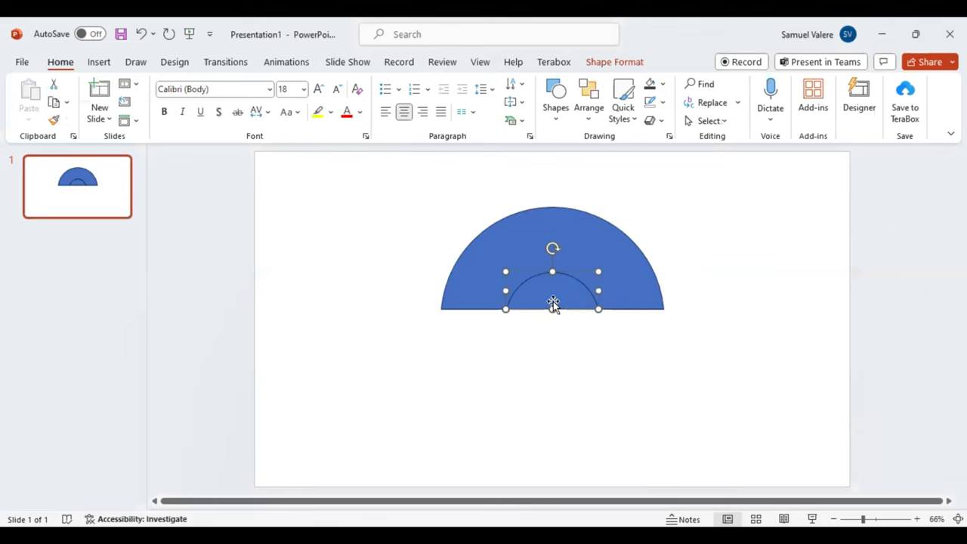
{"action": "key", "text": "Delete"}
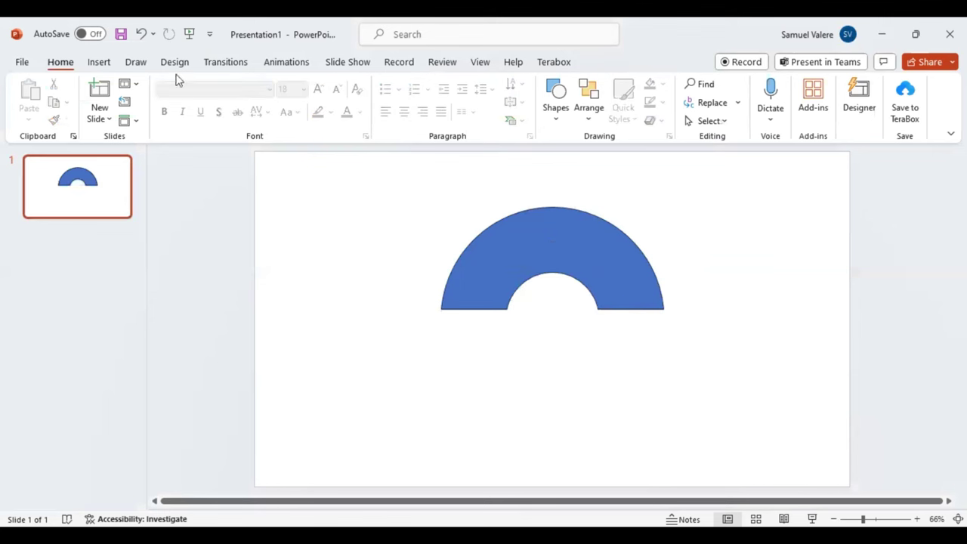
Draw a new oval circle over the arch and enlarge it to 3.57 inches.
{"action": "left_click", "coordinate": [100, 63]}
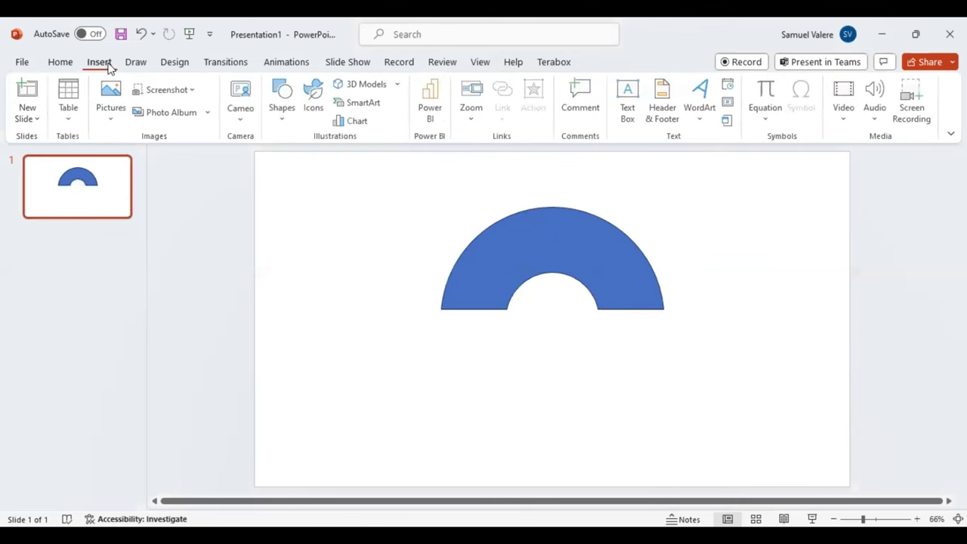
{"action": "left_click", "coordinate": [288, 123]}
{"action": "left_click", "coordinate": [358, 194]}
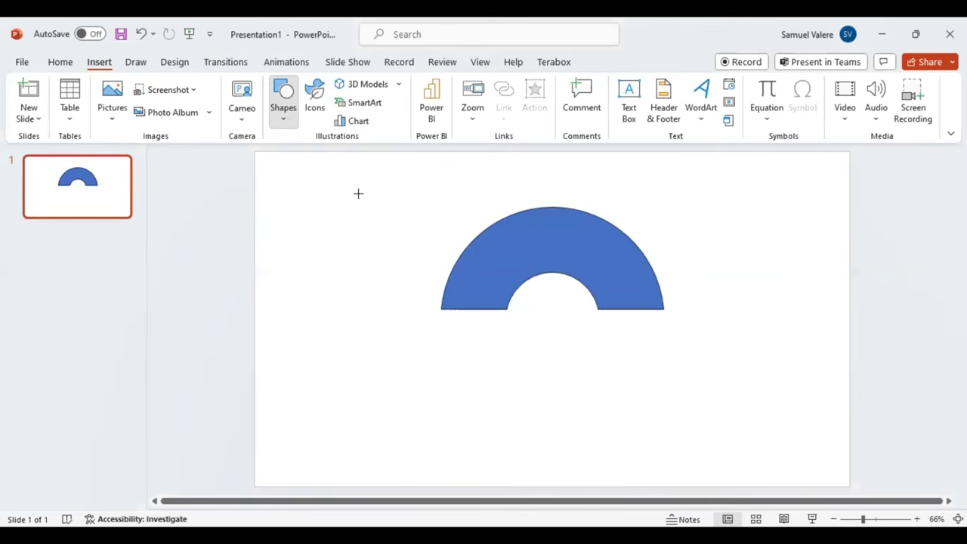
{"action": "left_click_drag", "start_coordinate": [535, 267], "coordinate": [674, 404]}
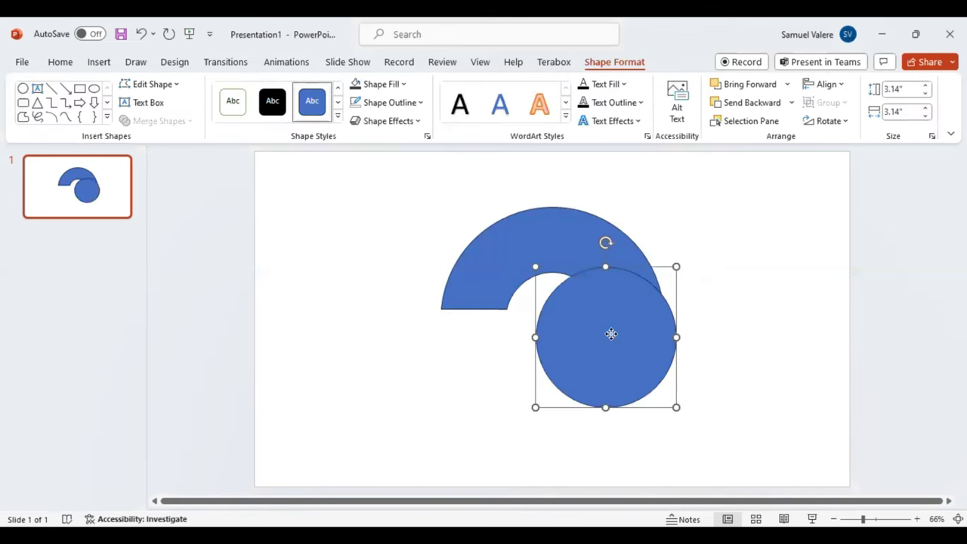
{"action": "left_click_drag", "start_coordinate": [611, 333], "coordinate": [598, 312]}
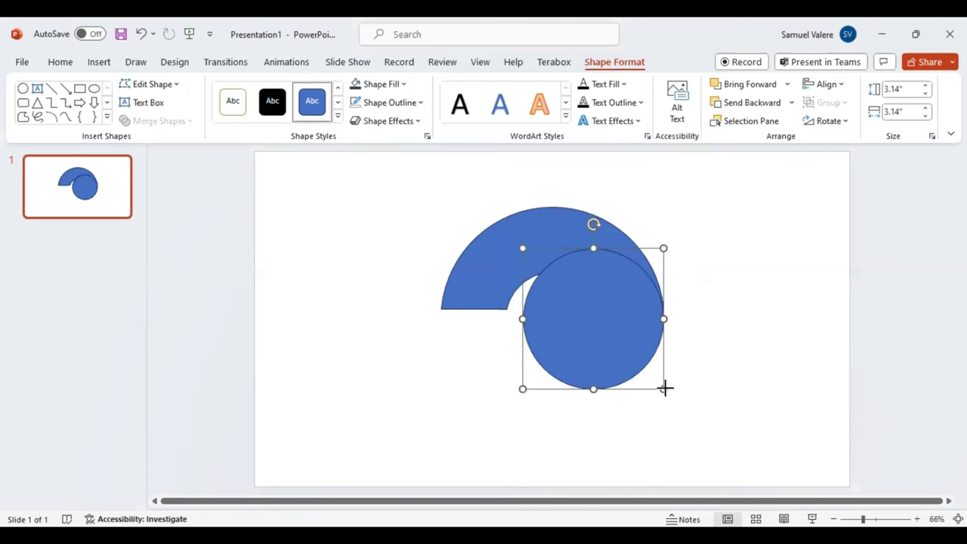
{"action": "left_click_drag", "start_coordinate": [678, 401], "coordinate": [682, 406]}
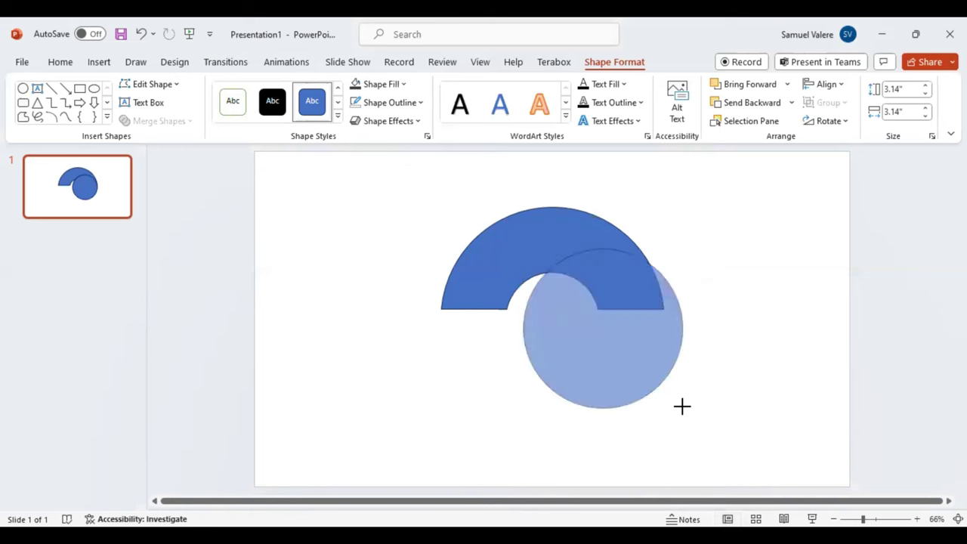
Position the circle so its right edge lines up with the arch's right end.
{"action": "left_click_drag", "start_coordinate": [599, 341], "coordinate": [599, 341]}
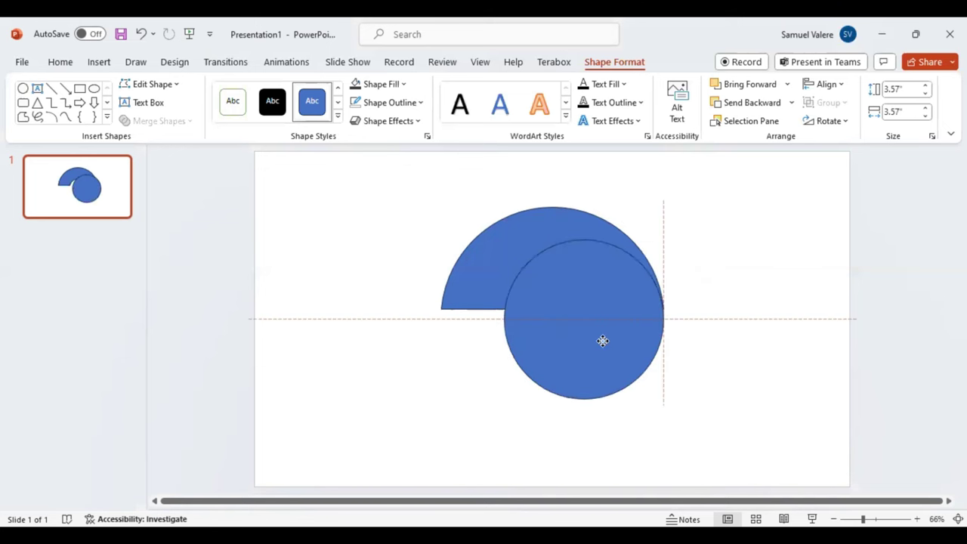
{"action": "left_click_drag", "start_coordinate": [600, 341], "coordinate": [599, 339]}
{"action": "key", "text": "Escape"}
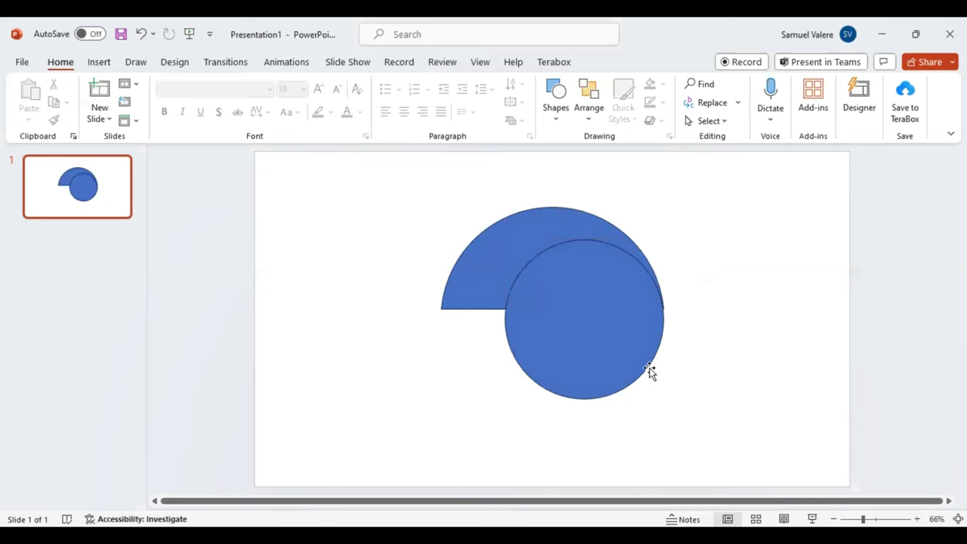
{"action": "left_click", "coordinate": [649, 368]}
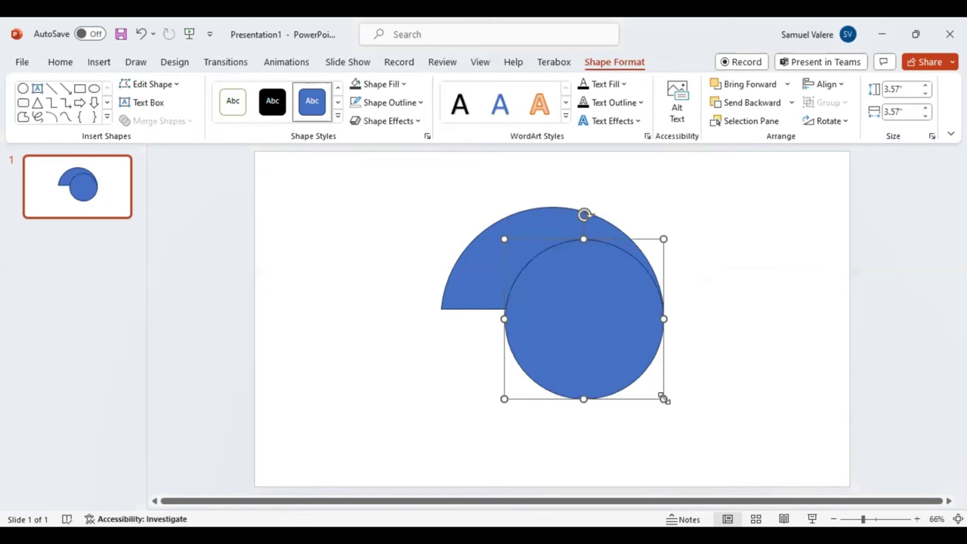
{"action": "left_click_drag", "start_coordinate": [663, 399], "coordinate": [665, 398]}
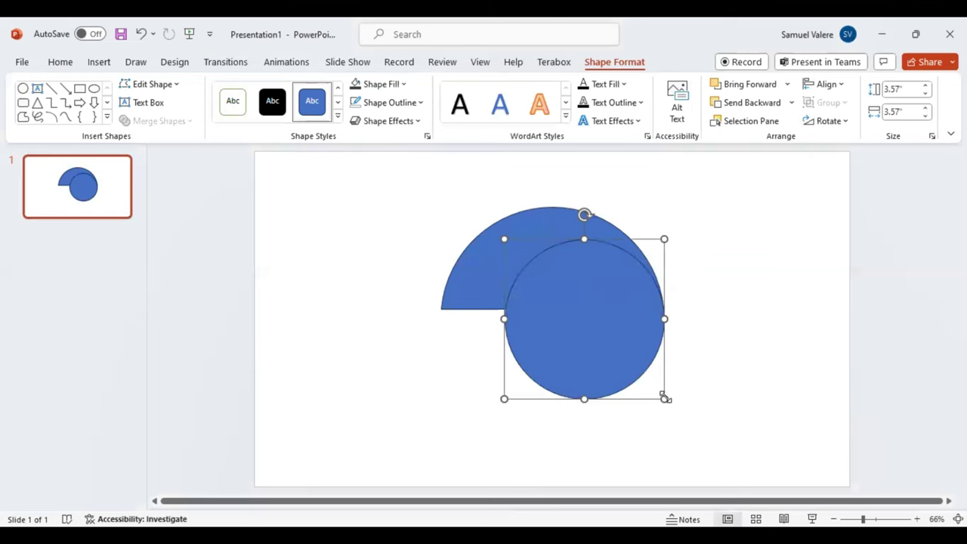
{"action": "left_click_drag", "start_coordinate": [629, 365], "coordinate": [631, 365]}
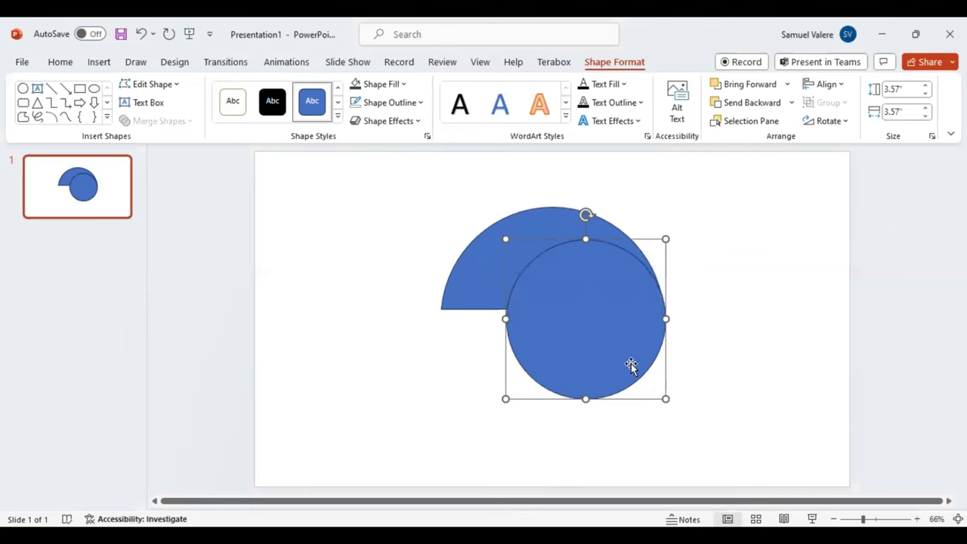
{"action": "key", "text": "Right"}
{"action": "key", "text": "Left"}
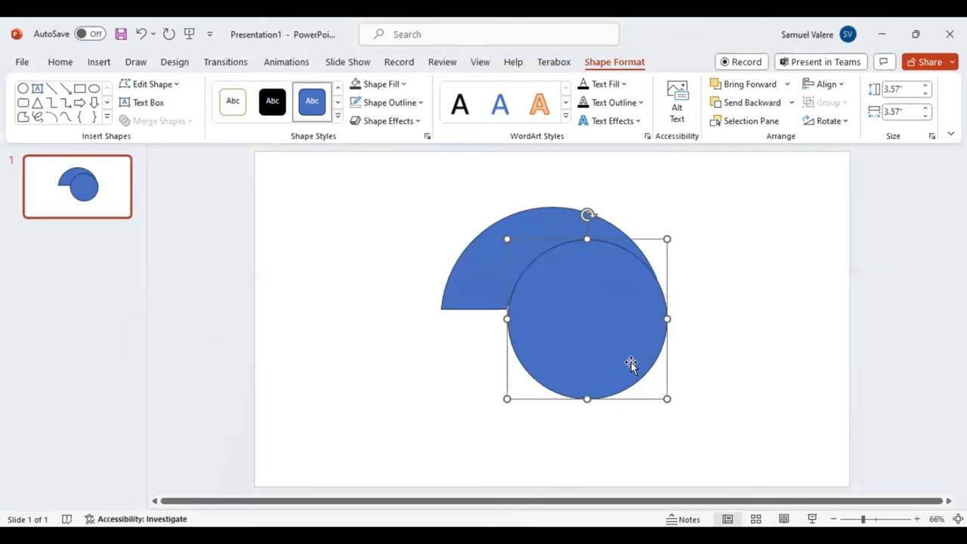
{"action": "key", "text": "Left"}
{"action": "key", "text": "Left"}
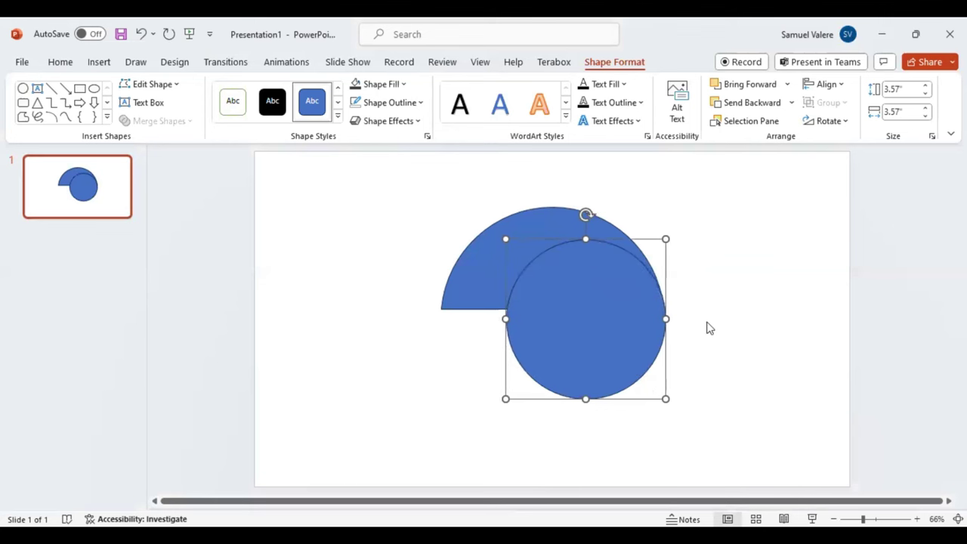
Fragment the circle with the arch, delete the lower circle piece, and nudge the inner arc up.
{"action": "left_click", "coordinate": [484, 257], "text": "shift"}
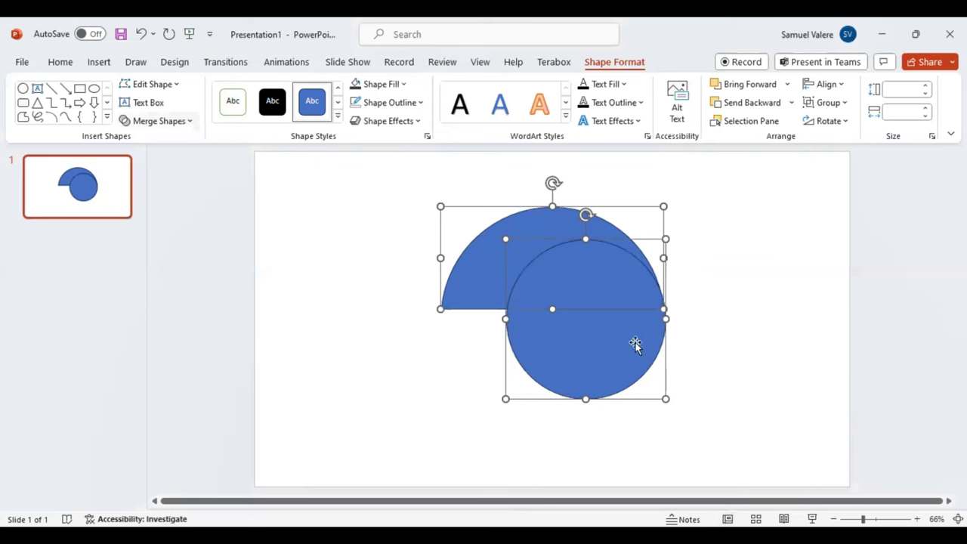
{"action": "key", "text": "ctrl+y"}
{"action": "key", "text": "Delete"}
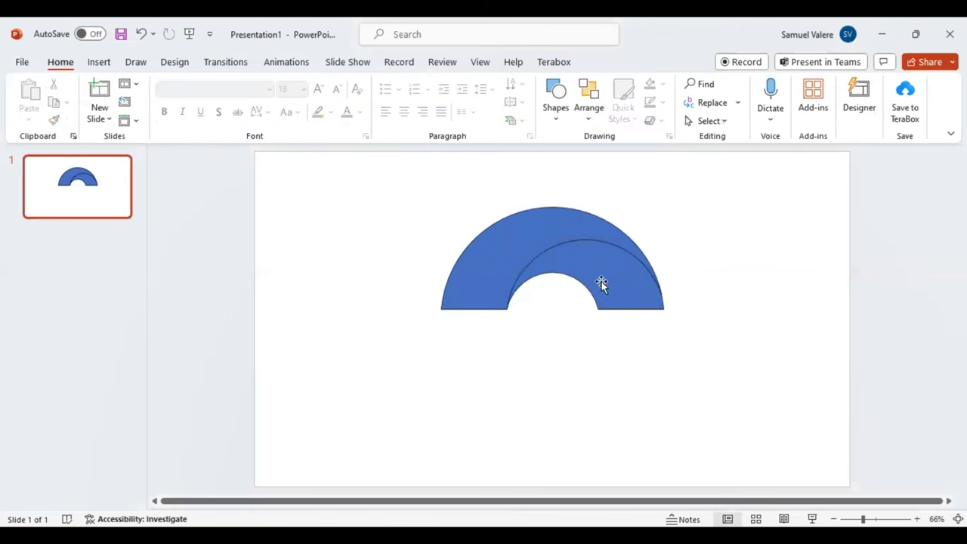
{"action": "left_click", "coordinate": [606, 283]}
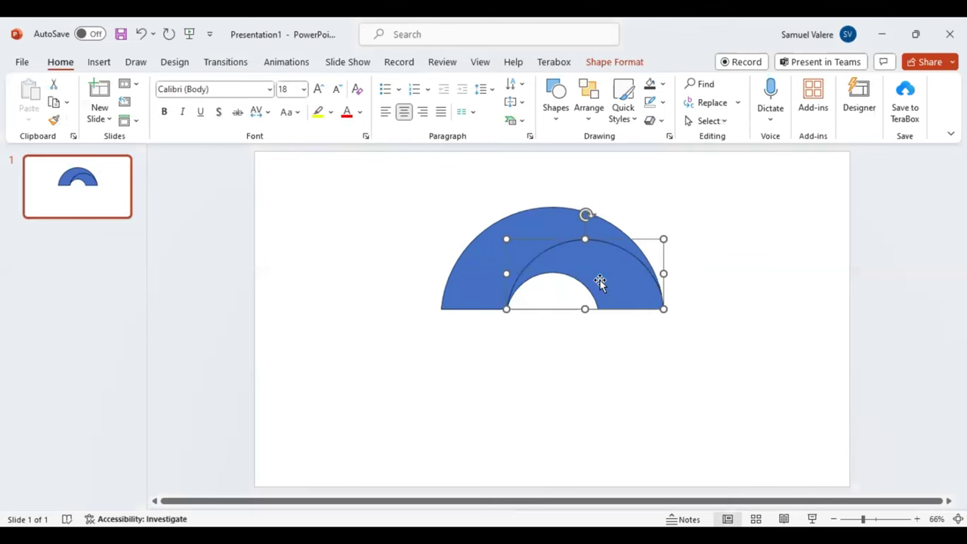
{"action": "left_click", "coordinate": [535, 231], "text": "shift"}
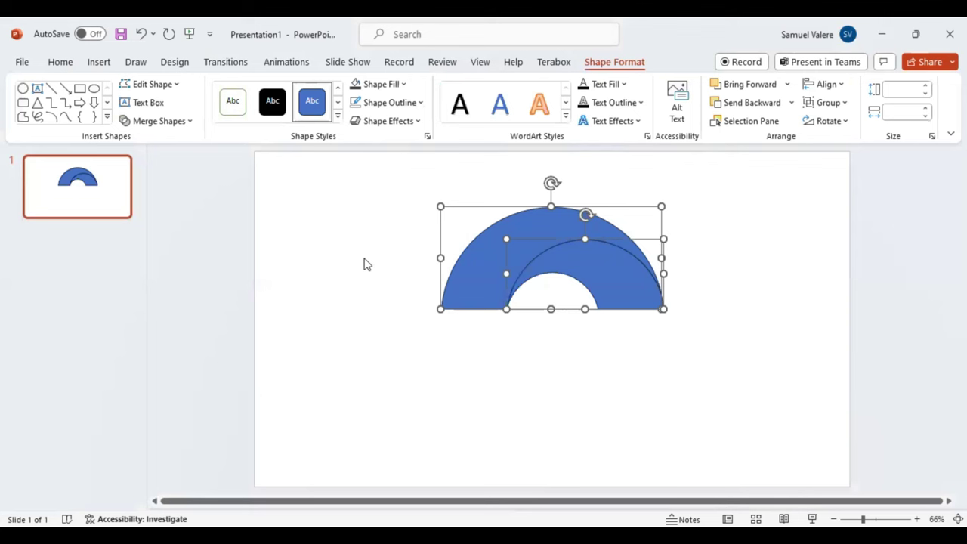
{"action": "left_click", "coordinate": [612, 281]}
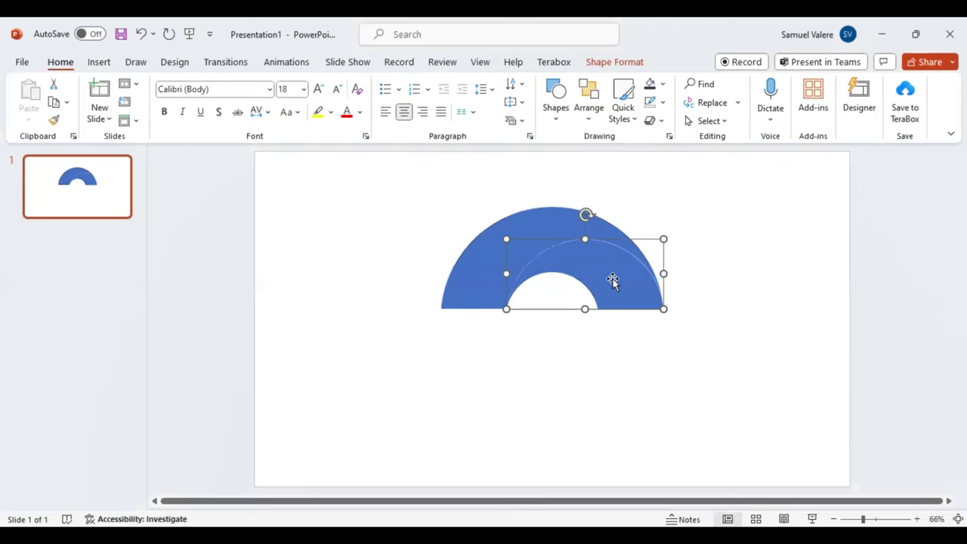
{"action": "key", "text": "ctrl+Up"}
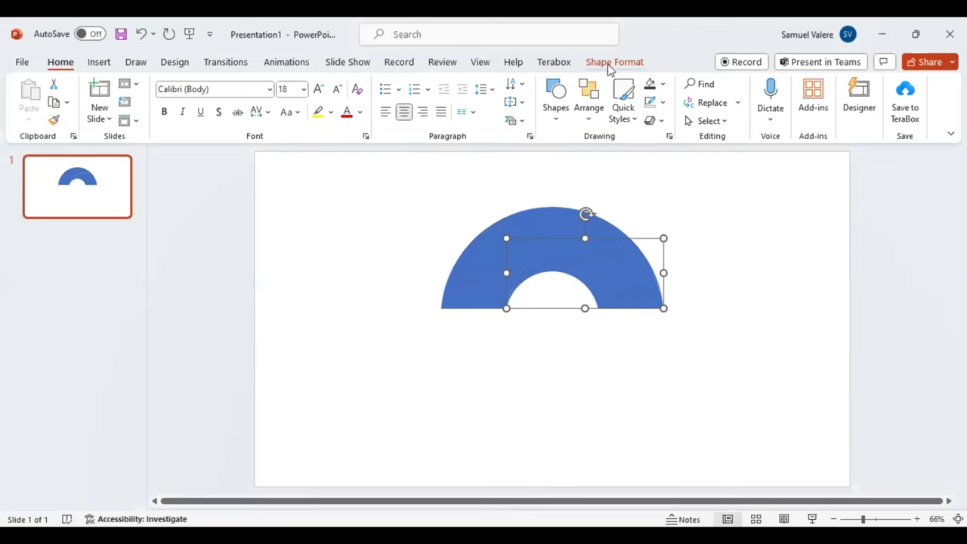
Switch the inner arc band's fill to a gradient fill.
{"action": "left_click", "coordinate": [609, 65]}
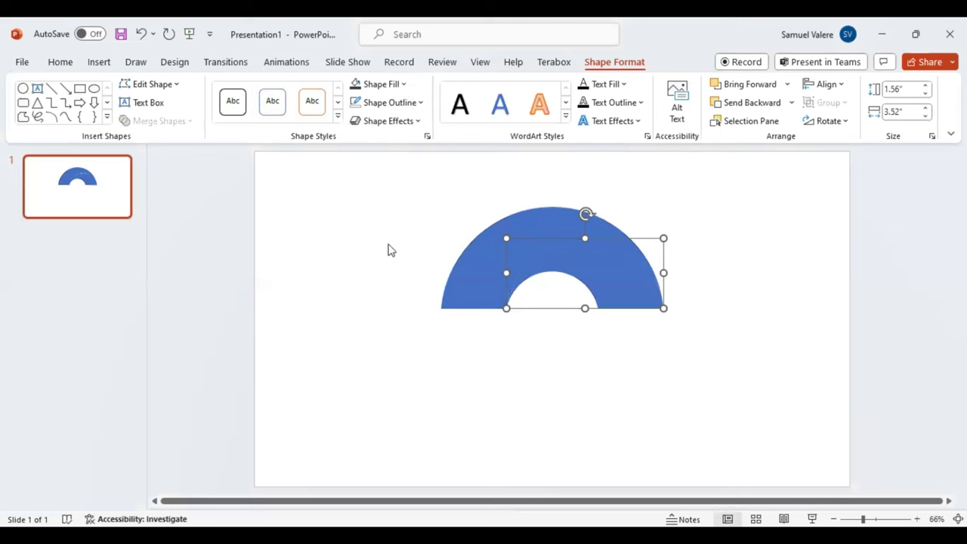
{"action": "left_click", "coordinate": [392, 322]}
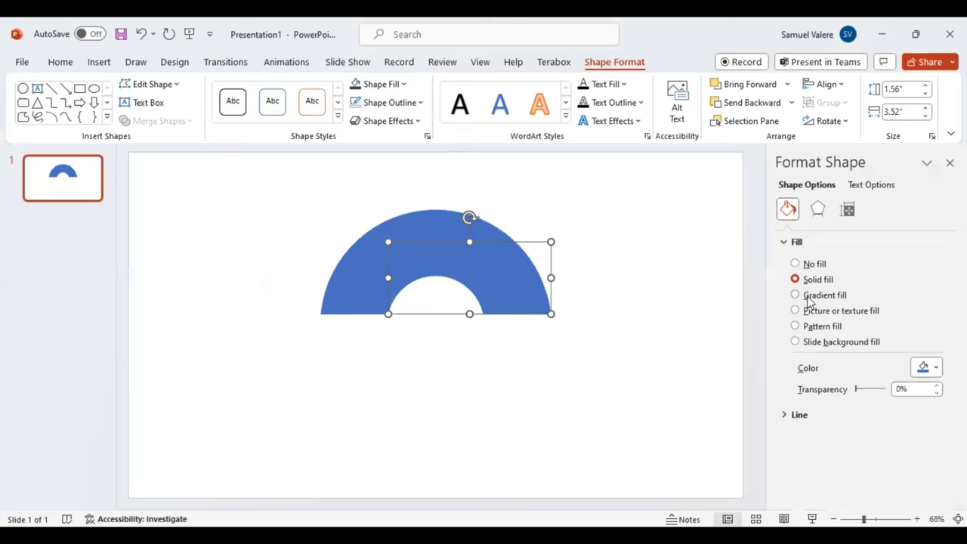
{"action": "left_click", "coordinate": [807, 296]}
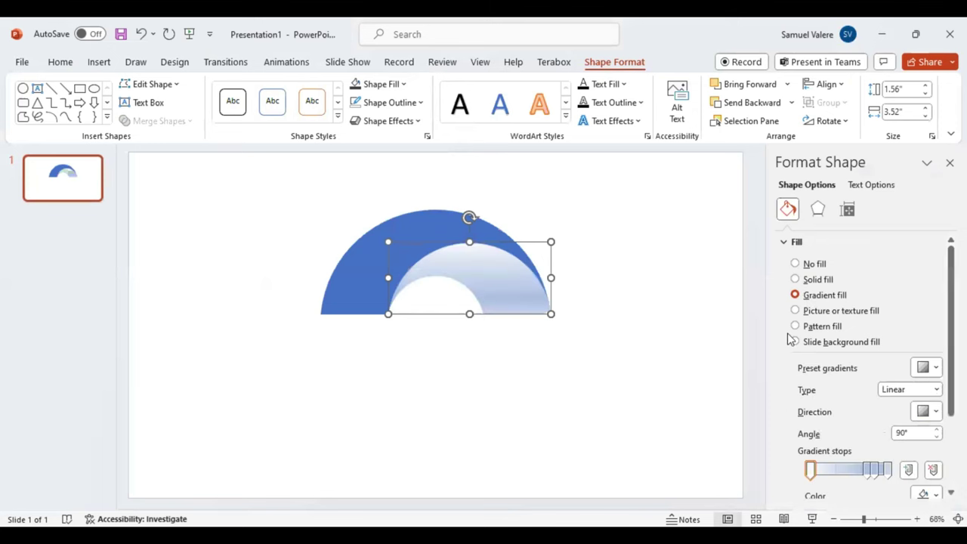
Remove the extra gradient stops and add a first stop near the left at 8%.
{"action": "left_click", "coordinate": [874, 469]}
{"action": "left_click", "coordinate": [934, 470]}
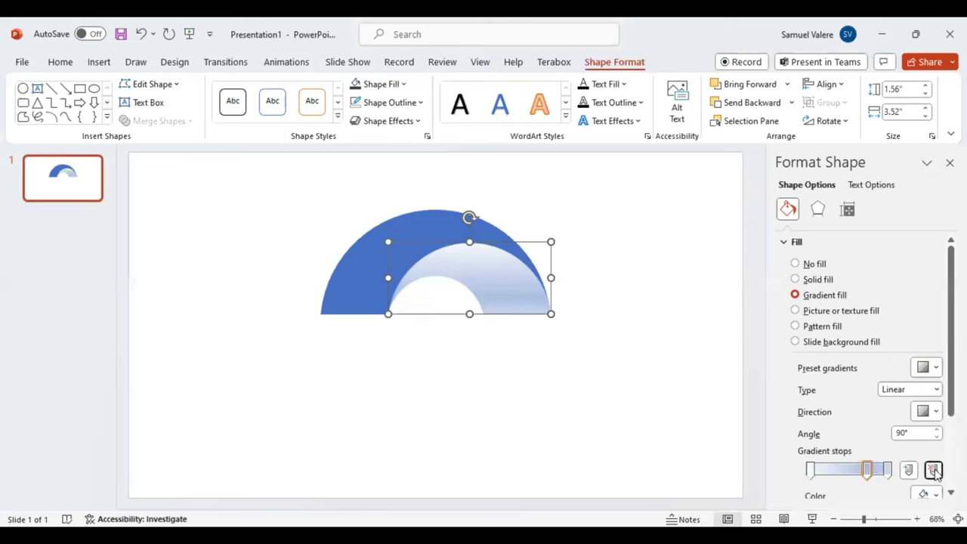
{"action": "left_click", "coordinate": [934, 470]}
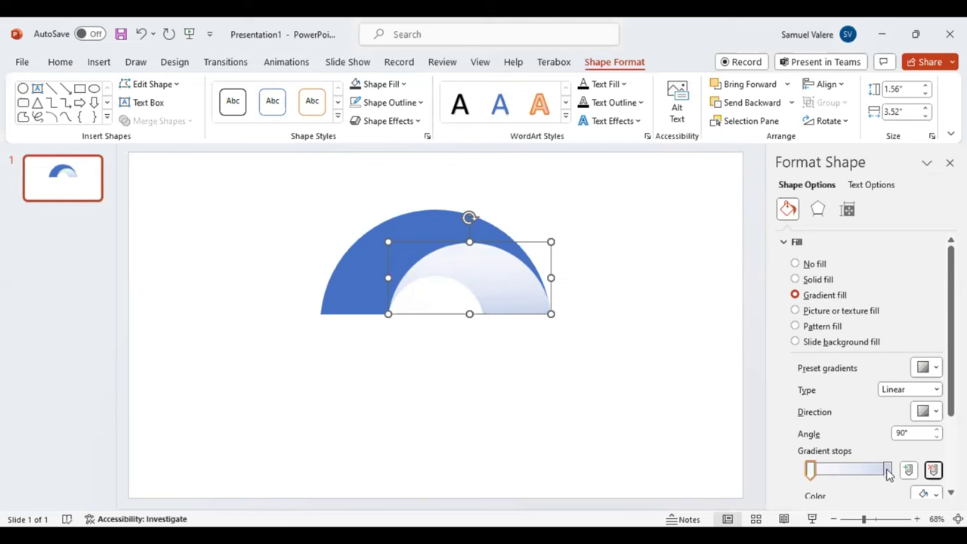
{"action": "left_click", "coordinate": [842, 471]}
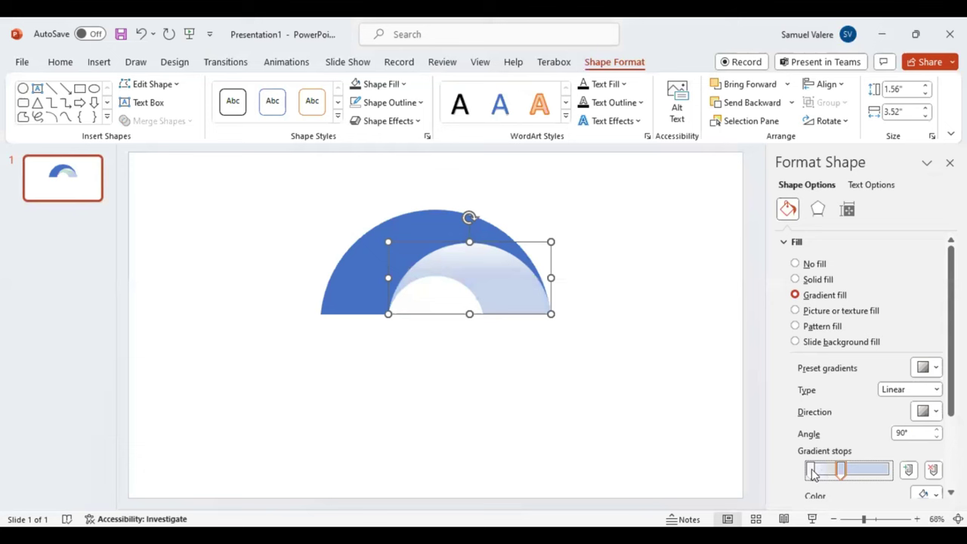
{"action": "left_click", "coordinate": [814, 472]}
{"action": "mouse_move", "coordinate": [816, 471]}
{"action": "left_mouse_down"}
{"action": "mouse_move", "coordinate": [843, 469]}
{"action": "mouse_move", "coordinate": [814, 471]}
{"action": "left_mouse_up"}
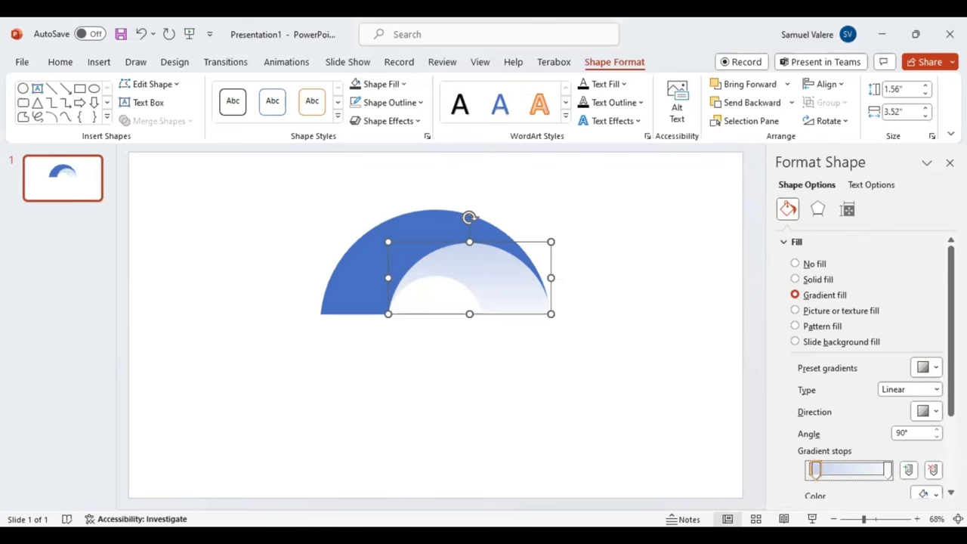
{"action": "scroll", "coordinate": [937, 431], "scroll_direction": "down", "scroll_amount": 2}
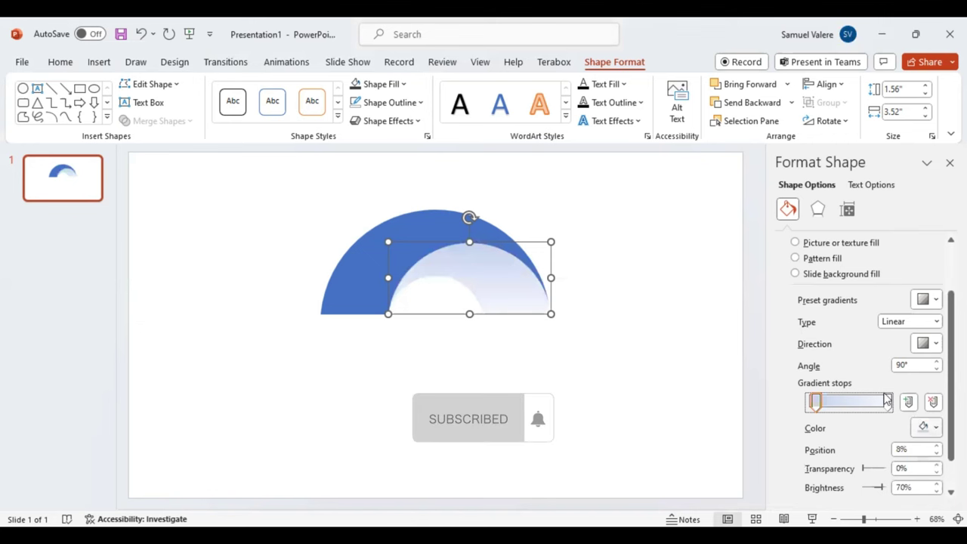
Set the selected gradient stop's colour to custom hot pink #E52F70.
{"action": "left_click", "coordinate": [927, 427]}
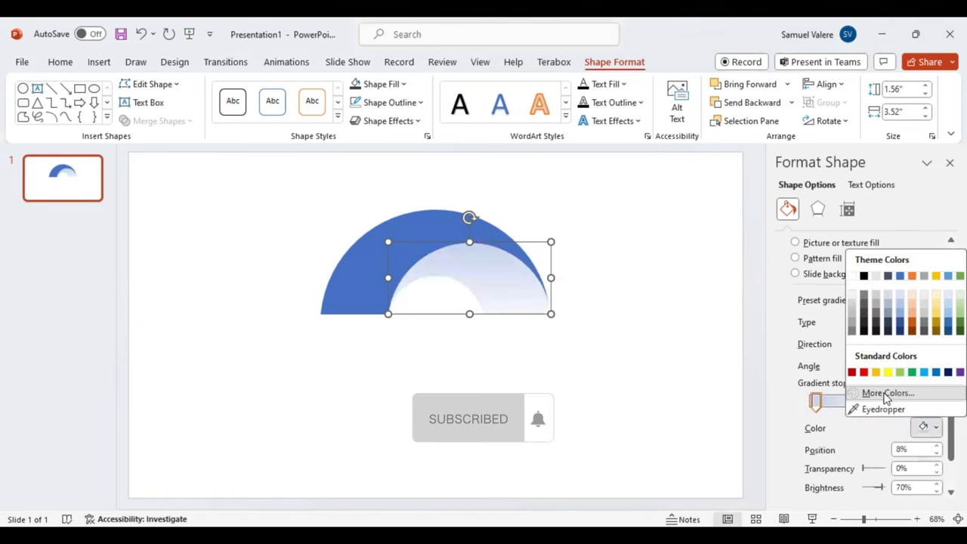
{"action": "left_click", "coordinate": [884, 394]}
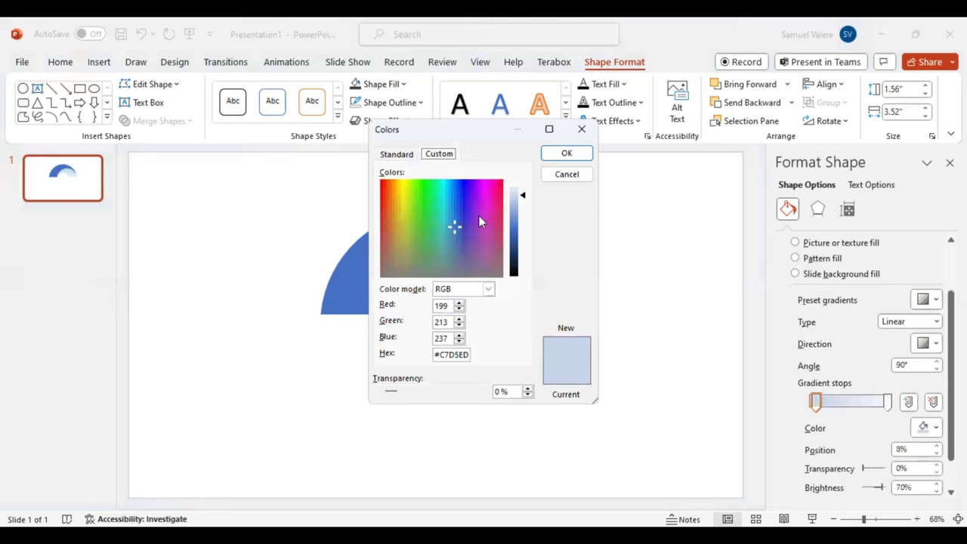
{"action": "left_click_drag", "start_coordinate": [479, 216], "coordinate": [495, 200]}
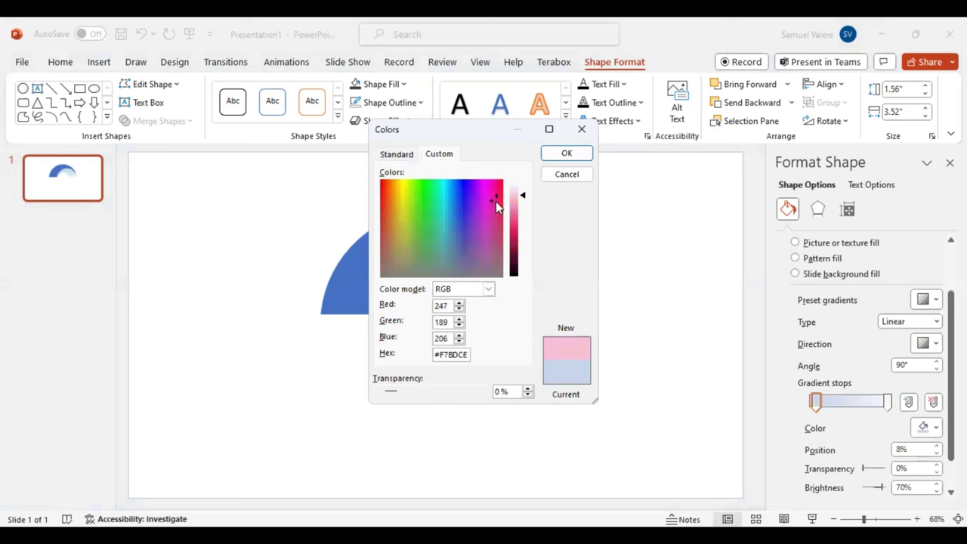
{"action": "left_click_drag", "start_coordinate": [496, 203], "coordinate": [498, 202]}
{"action": "left_click", "coordinate": [525, 235]}
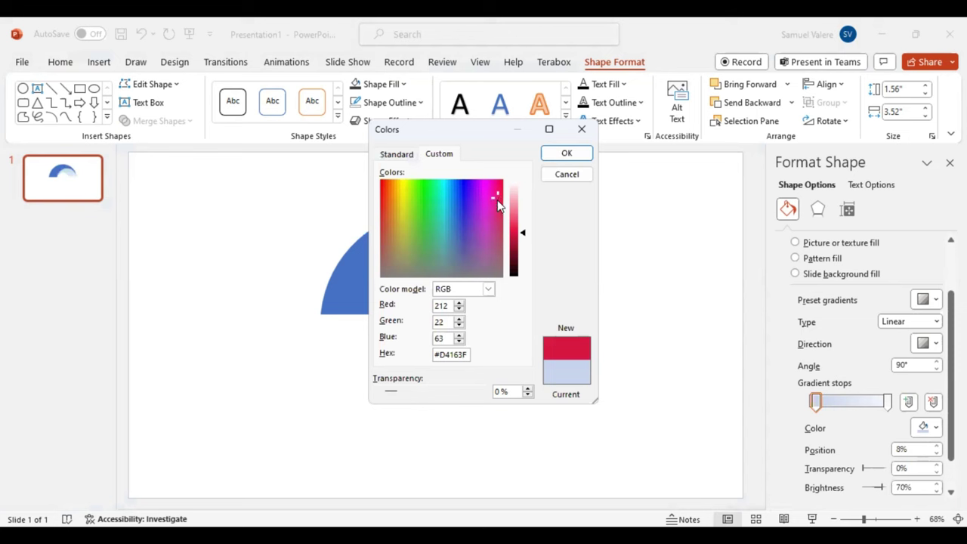
{"action": "left_click_drag", "start_coordinate": [498, 199], "coordinate": [492, 216]}
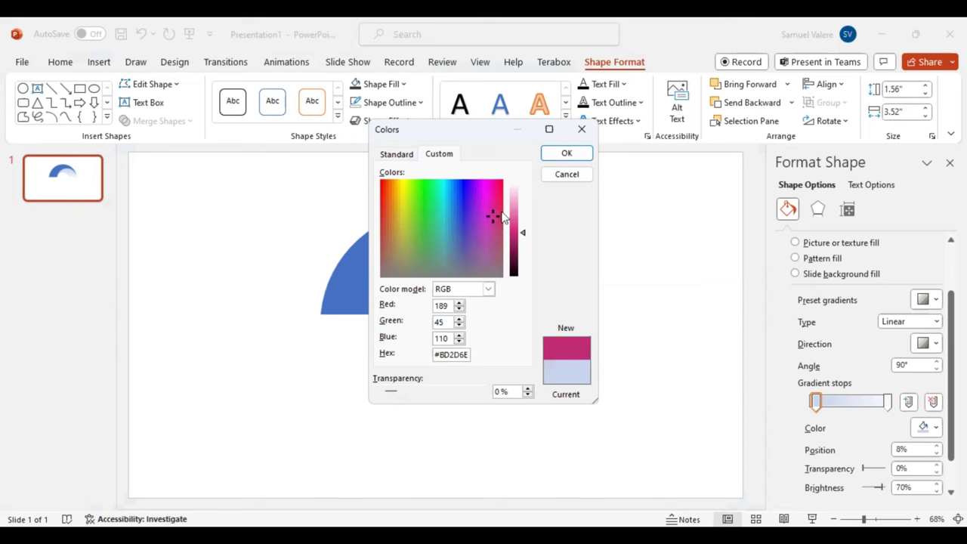
{"action": "left_click", "coordinate": [496, 190]}
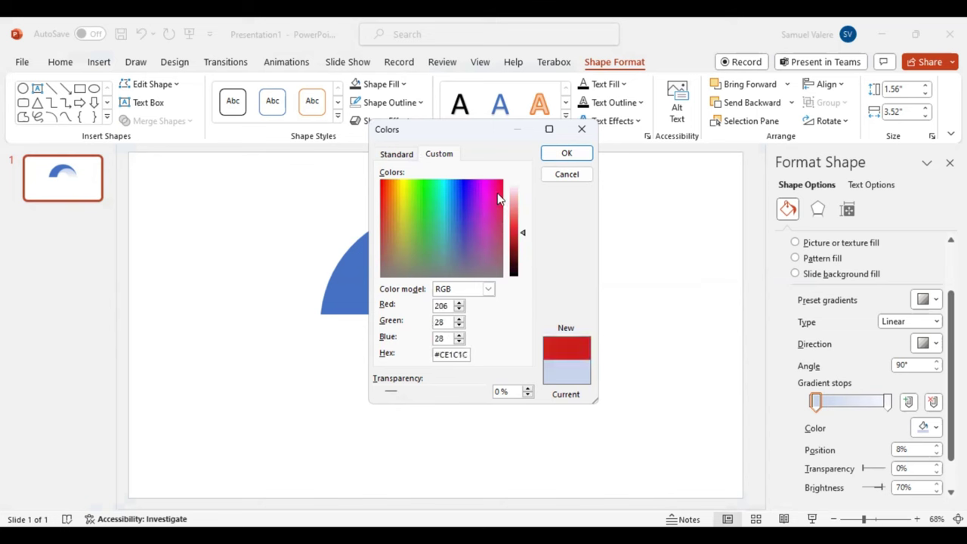
{"action": "left_click", "coordinate": [494, 189]}
{"action": "left_click", "coordinate": [492, 191]}
{"action": "left_click", "coordinate": [494, 200]}
{"action": "left_click_drag", "start_coordinate": [523, 235], "coordinate": [523, 228]}
{"action": "left_click", "coordinate": [522, 224]}
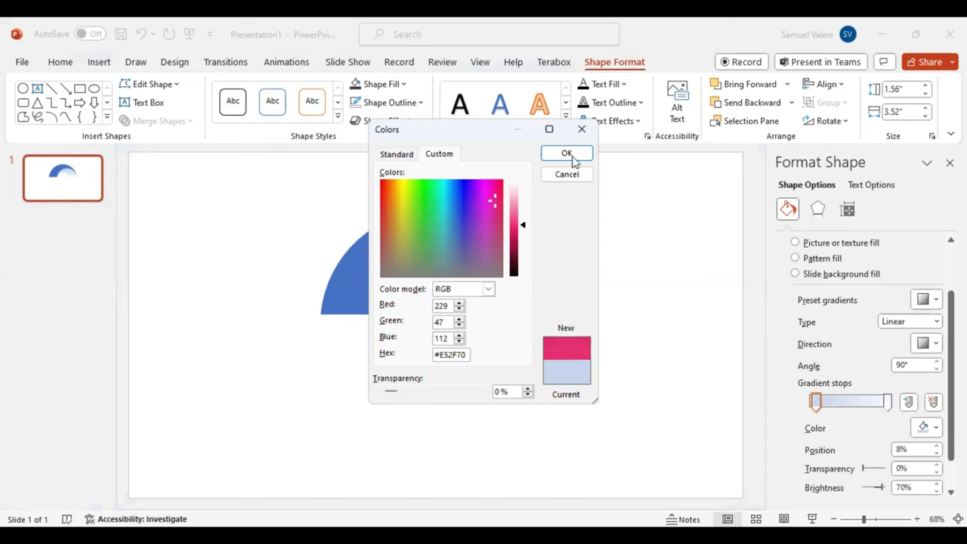
{"action": "left_click", "coordinate": [572, 159]}
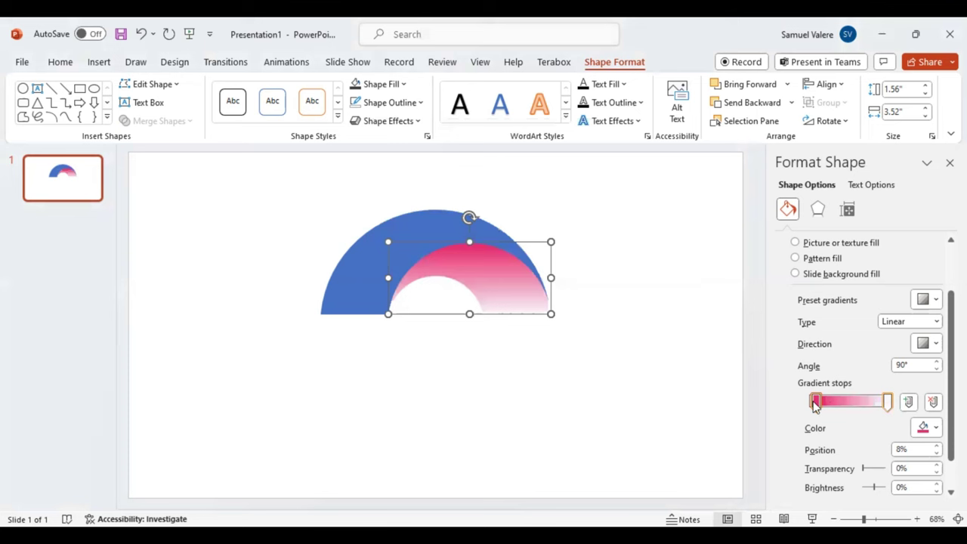
Move the first gradient stop to 3% and make the gradient run left to right at 0°.
{"action": "left_click_drag", "start_coordinate": [815, 403], "coordinate": [808, 402]}
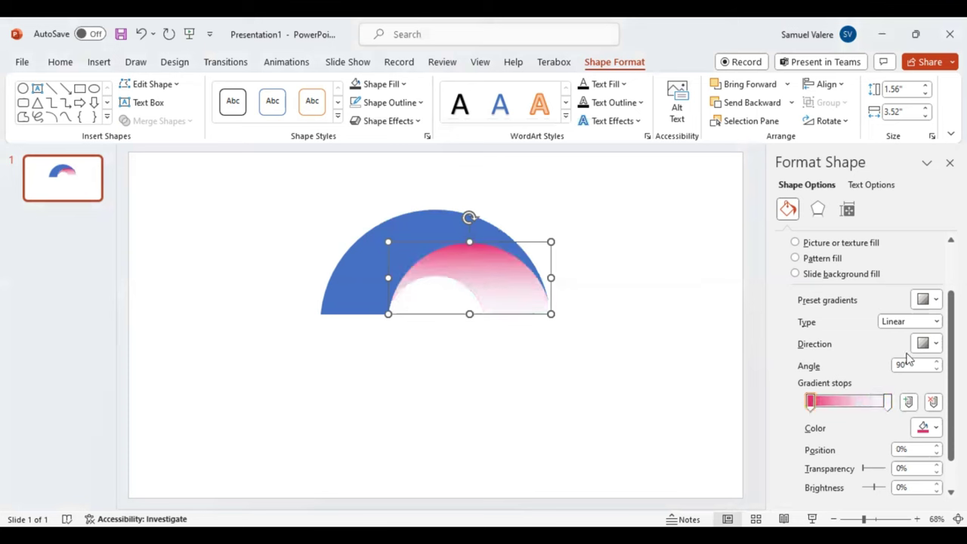
{"action": "key", "text": "Right"}
{"action": "key", "text": "Right"}
{"action": "key", "text": "Right"}
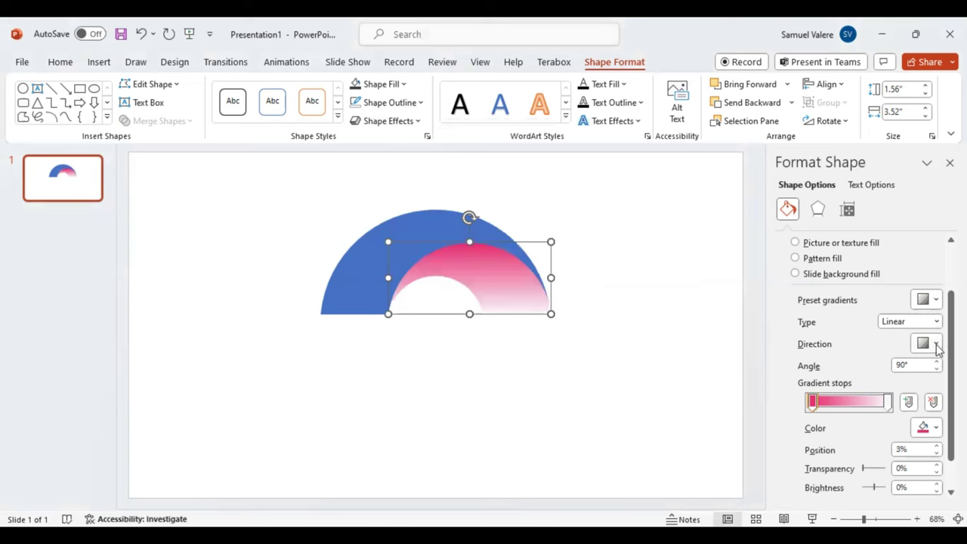
{"action": "left_click", "coordinate": [937, 345]}
{"action": "left_click", "coordinate": [922, 372]}
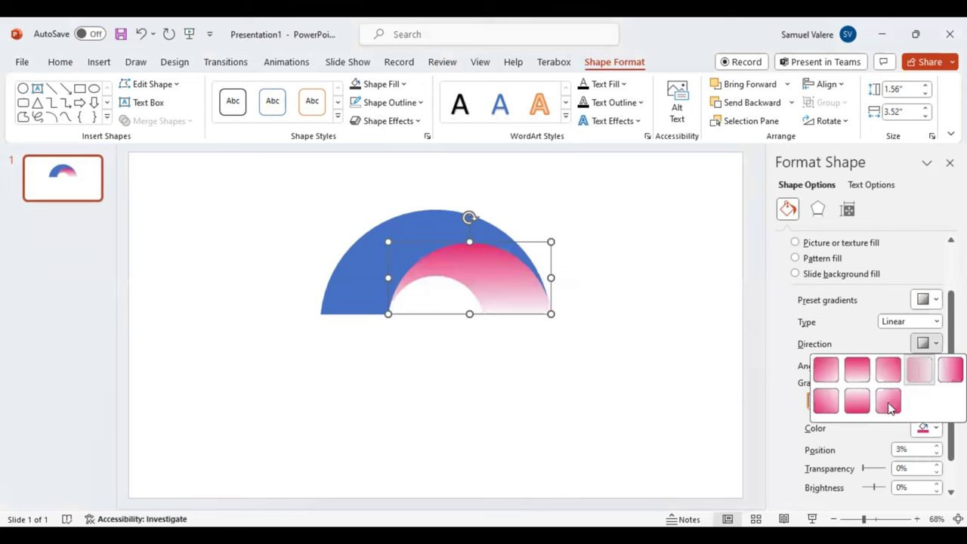
{"action": "left_click", "coordinate": [889, 405]}
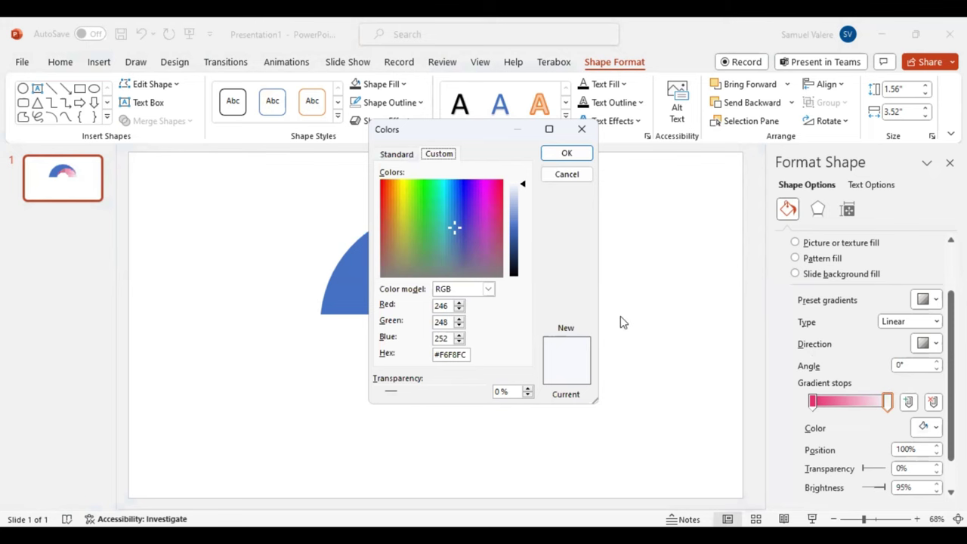
Give the end gradient stop a lighter pink instead of near-white.
{"action": "key", "text": "Escape"}
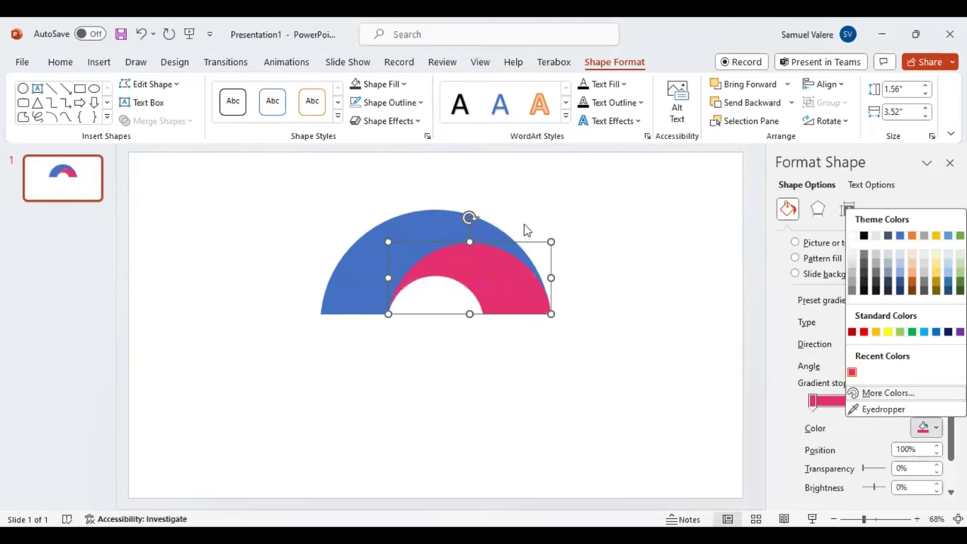
{"action": "key", "text": "Return"}
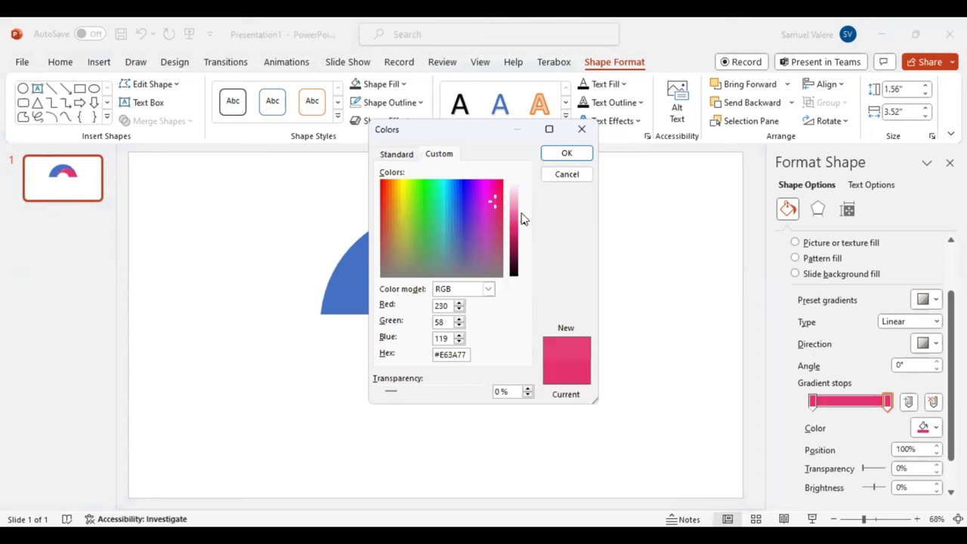
{"action": "left_click", "coordinate": [522, 216]}
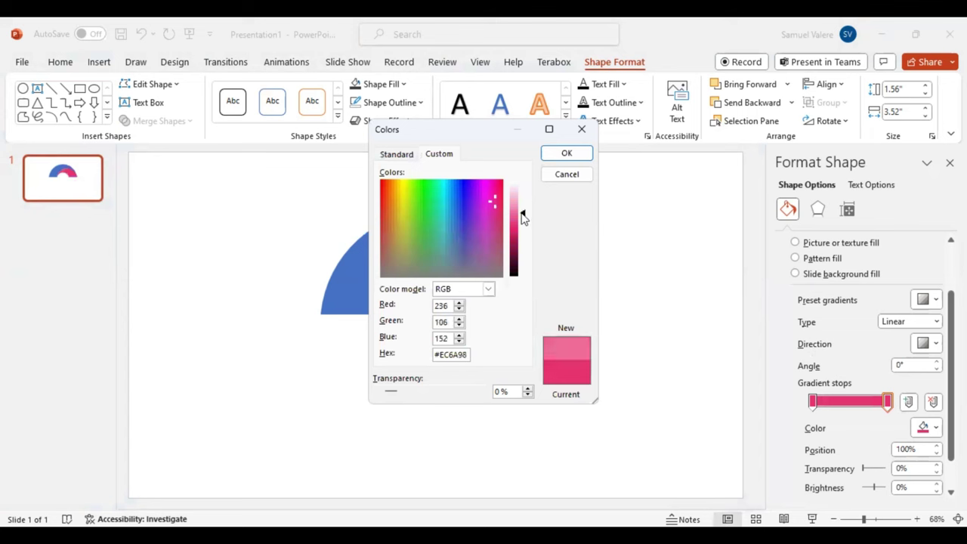
{"action": "left_click", "coordinate": [522, 211]}
{"action": "left_click", "coordinate": [522, 216]}
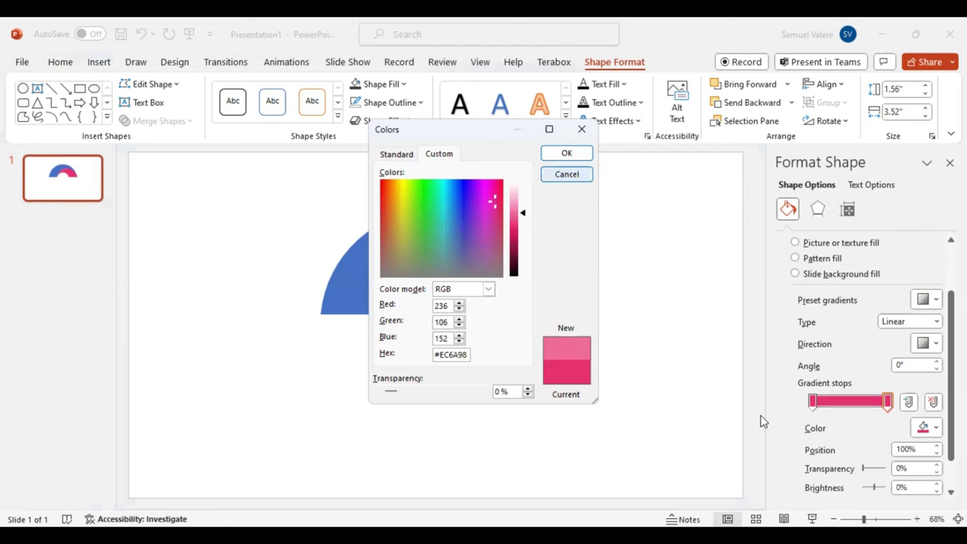
{"action": "key", "text": "Return"}
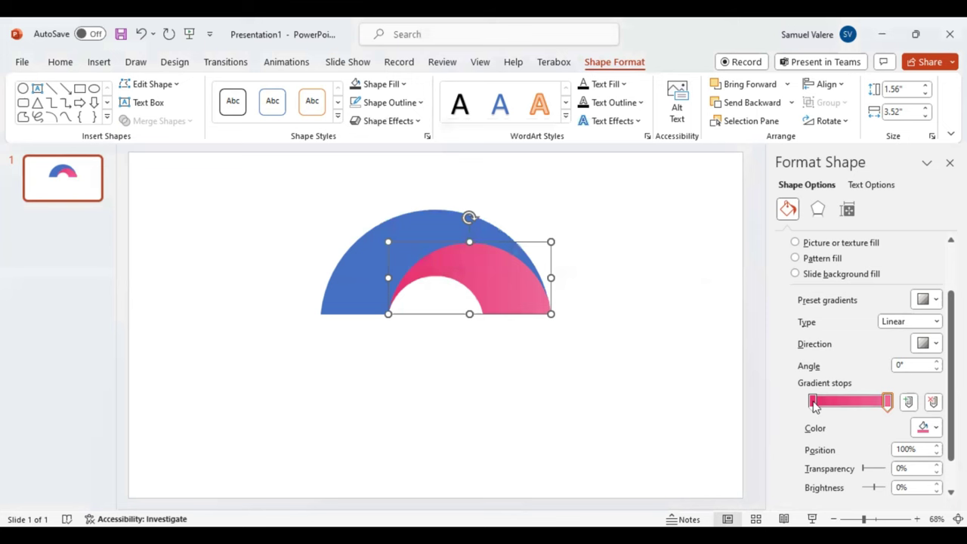
Darken the left gradient stop's pink to #BB1752.
{"action": "left_click", "coordinate": [813, 403]}
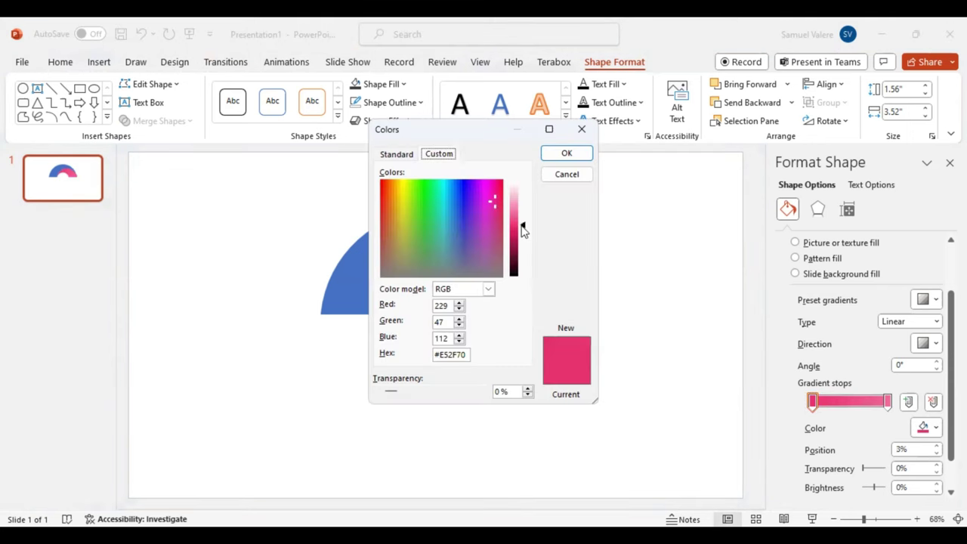
{"action": "left_click", "coordinate": [521, 226]}
{"action": "left_click_drag", "start_coordinate": [521, 230], "coordinate": [522, 240]}
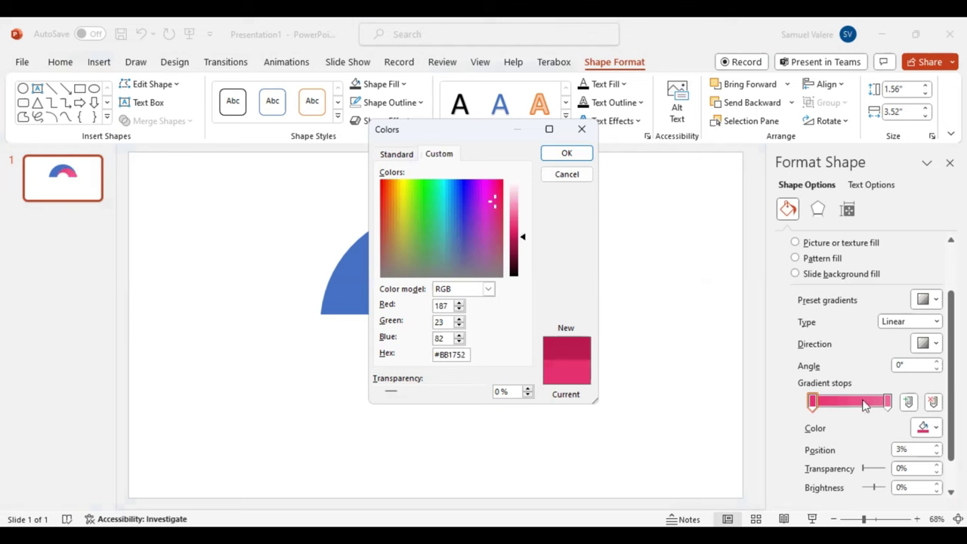
{"action": "key", "text": "Return"}
{"action": "left_click", "coordinate": [888, 402]}
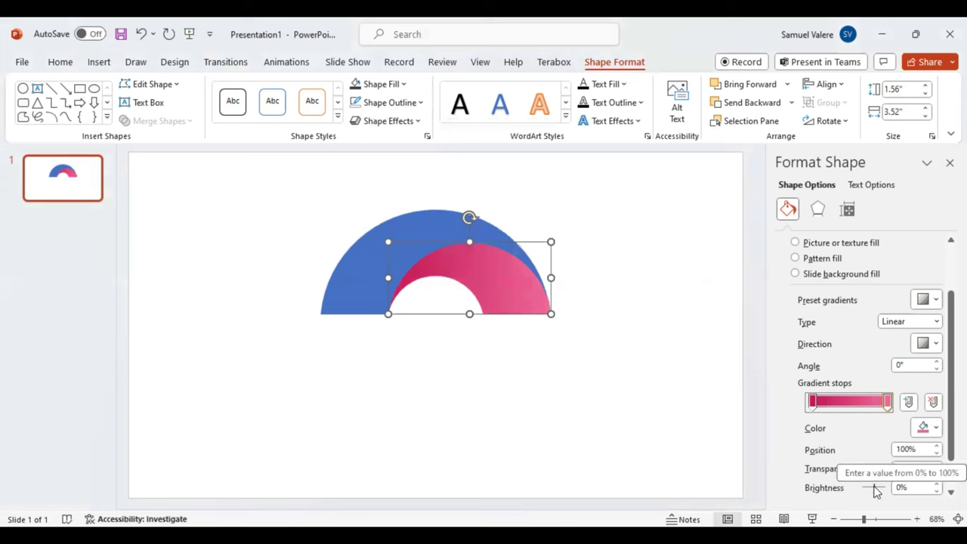
Set the left stop to −10% brightness near 7% and lighten the right stop to about 28%.
{"action": "left_click_drag", "start_coordinate": [877, 489], "coordinate": [874, 489]}
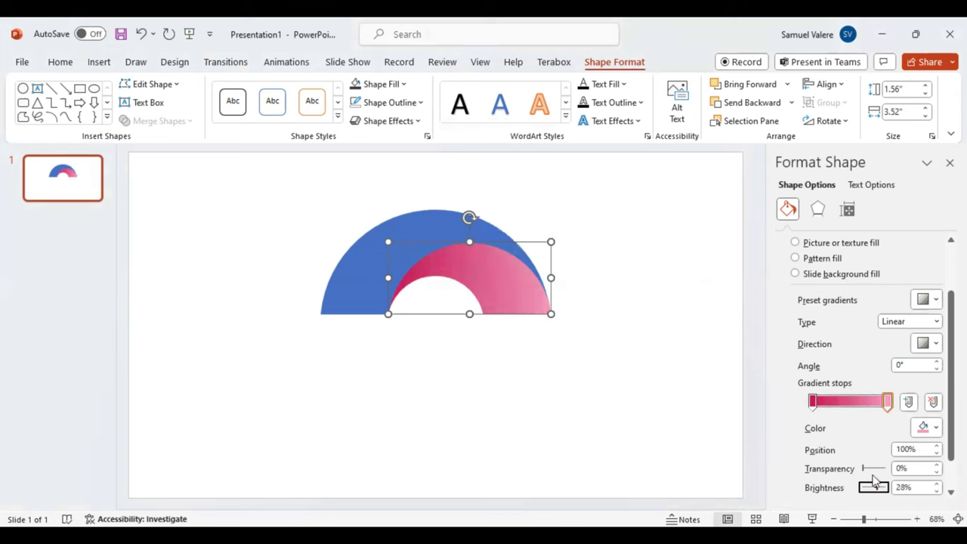
{"action": "left_click", "coordinate": [813, 403]}
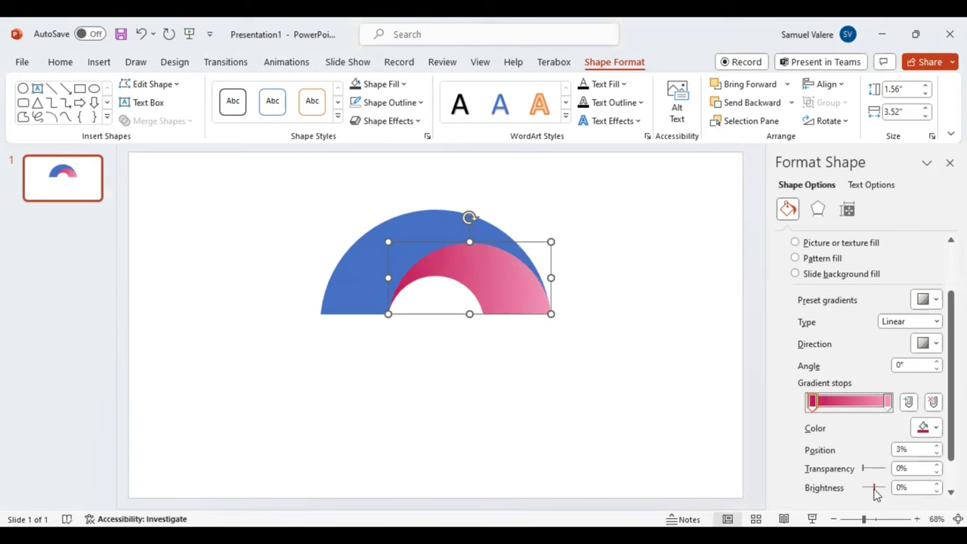
{"action": "left_click", "coordinate": [874, 491]}
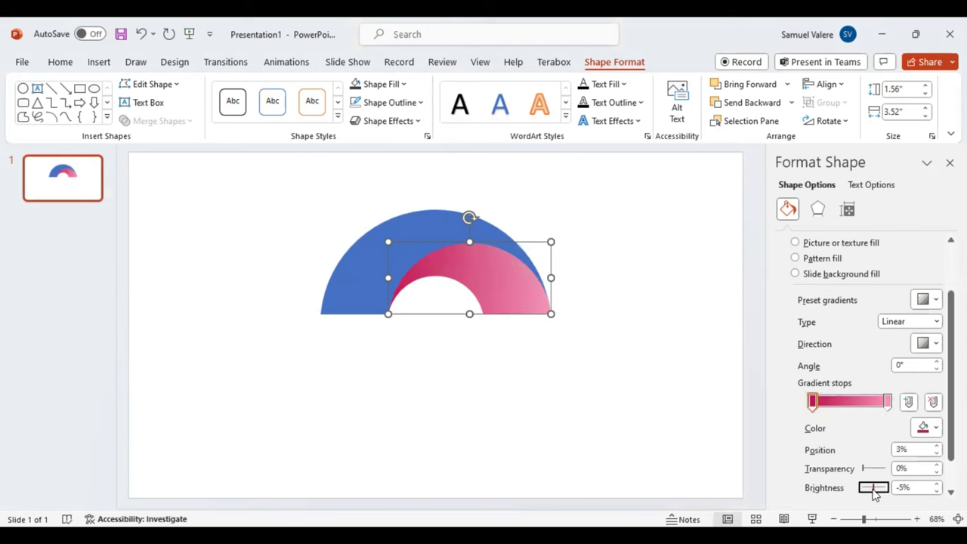
{"action": "left_click", "coordinate": [873, 488]}
{"action": "left_click", "coordinate": [816, 403]}
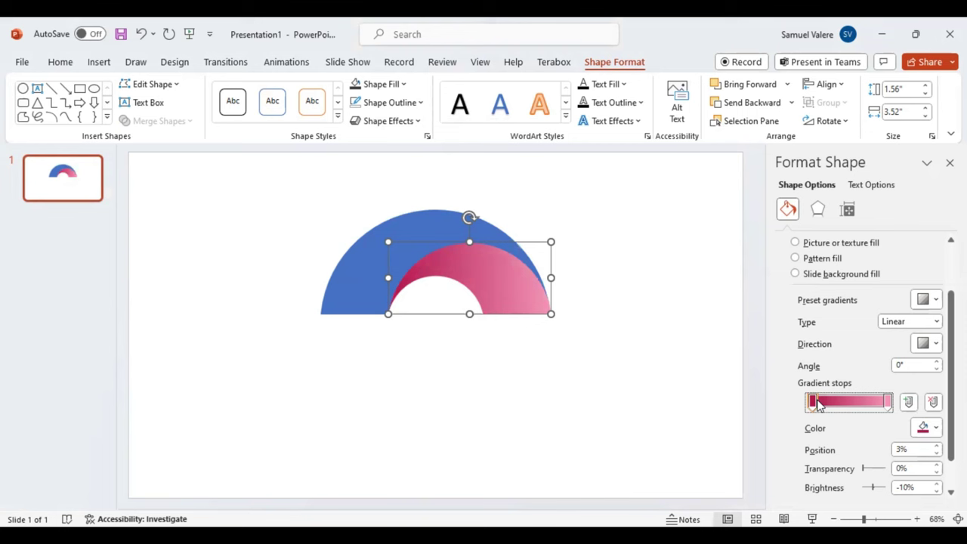
{"action": "left_click", "coordinate": [887, 402]}
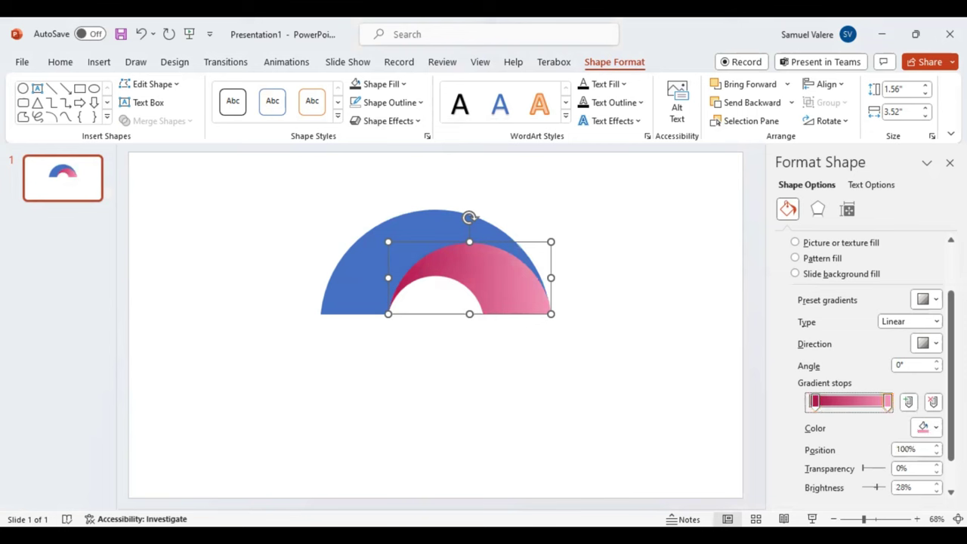
{"action": "left_click", "coordinate": [937, 484]}
{"action": "left_click", "coordinate": [936, 484]}
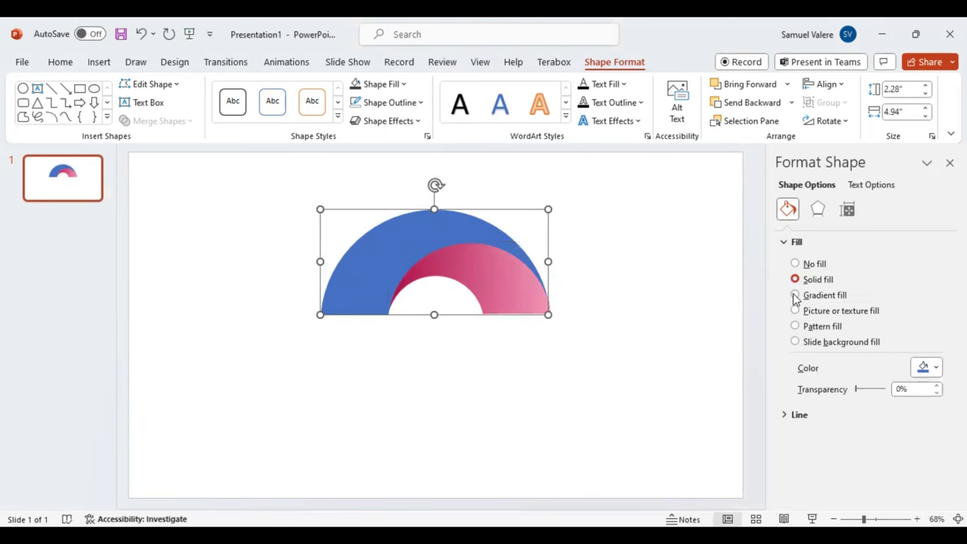
Apply the pink gradient fill to the outer arc and fine-tune stop positions on both arcs.
{"action": "left_click", "coordinate": [795, 295]}
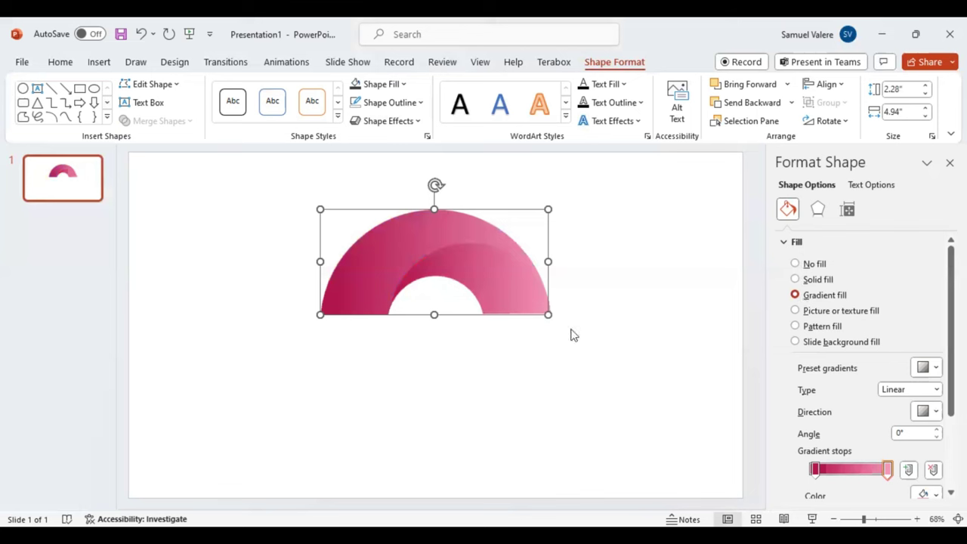
{"action": "key", "text": "Tab"}
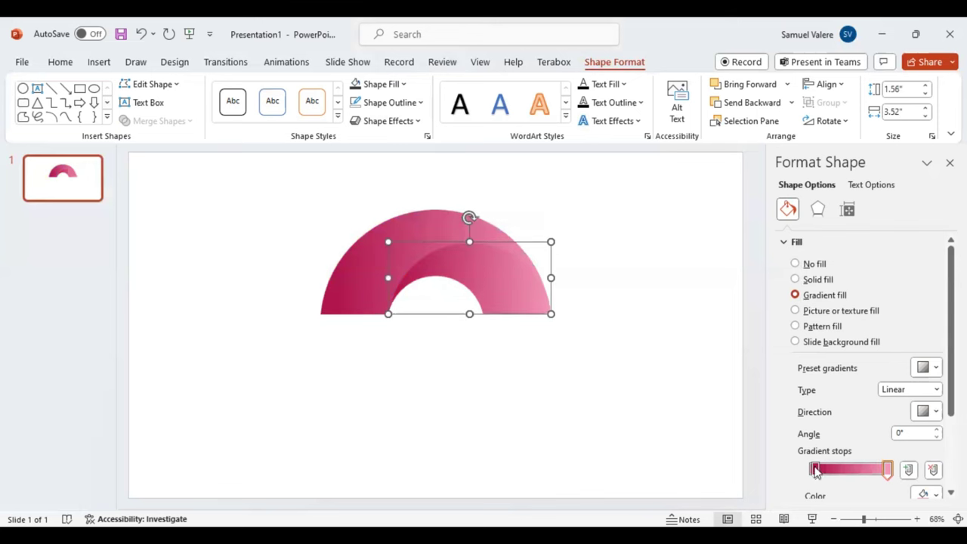
{"action": "left_click", "coordinate": [815, 470]}
{"action": "left_click_drag", "start_coordinate": [836, 470], "coordinate": [835, 470]}
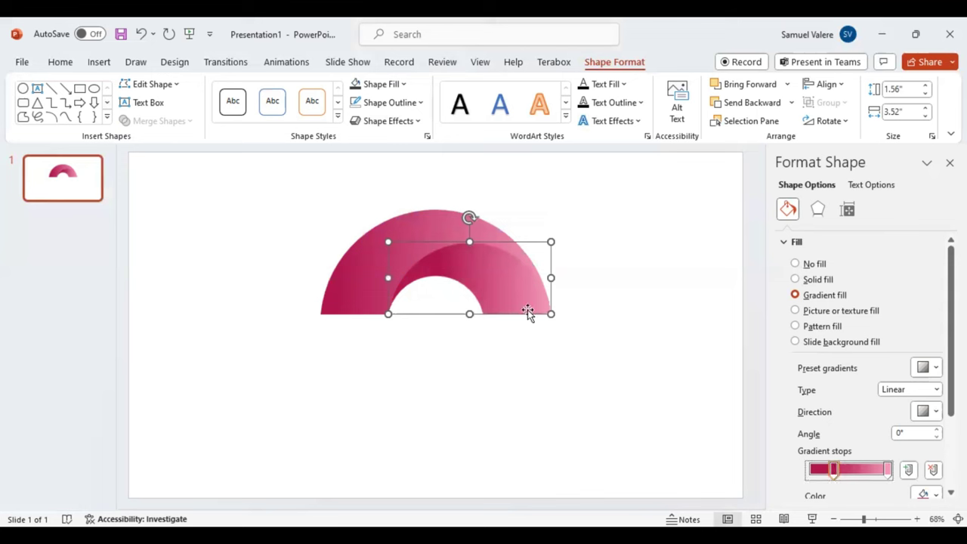
{"action": "key", "text": "Tab"}
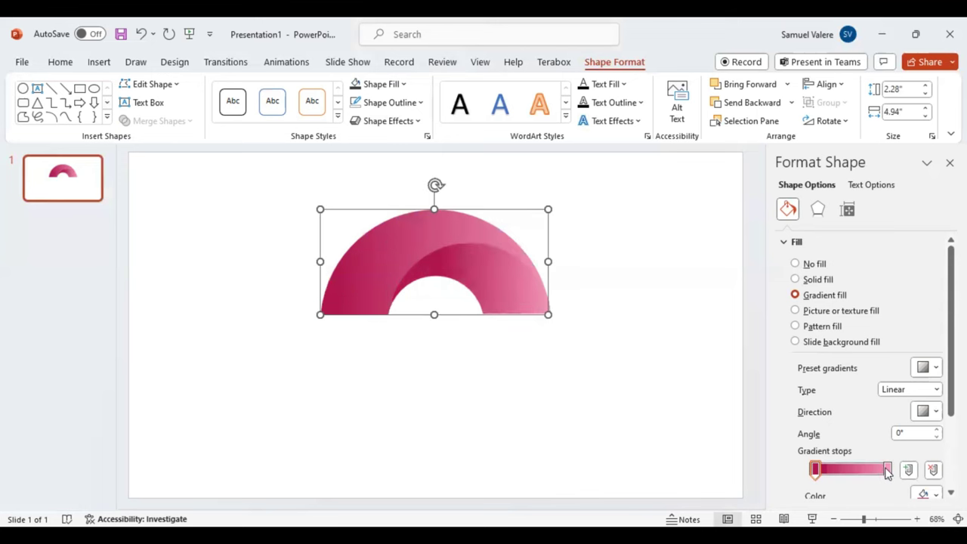
{"action": "left_click", "coordinate": [887, 470]}
{"action": "mouse_move", "coordinate": [888, 469]}
{"action": "left_mouse_down"}
{"action": "mouse_move", "coordinate": [869, 472]}
{"action": "mouse_move", "coordinate": [882, 470]}
{"action": "left_mouse_up"}
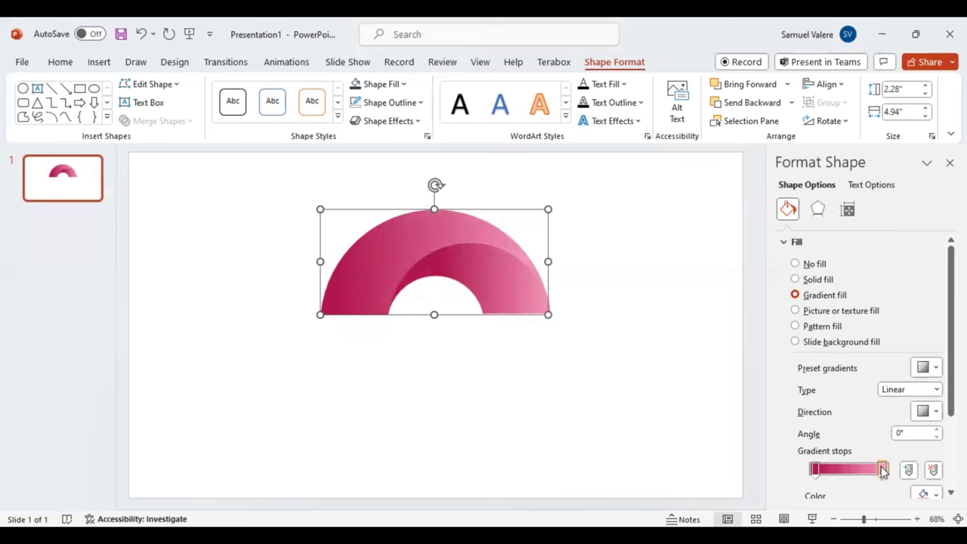
{"action": "left_click", "coordinate": [816, 470]}
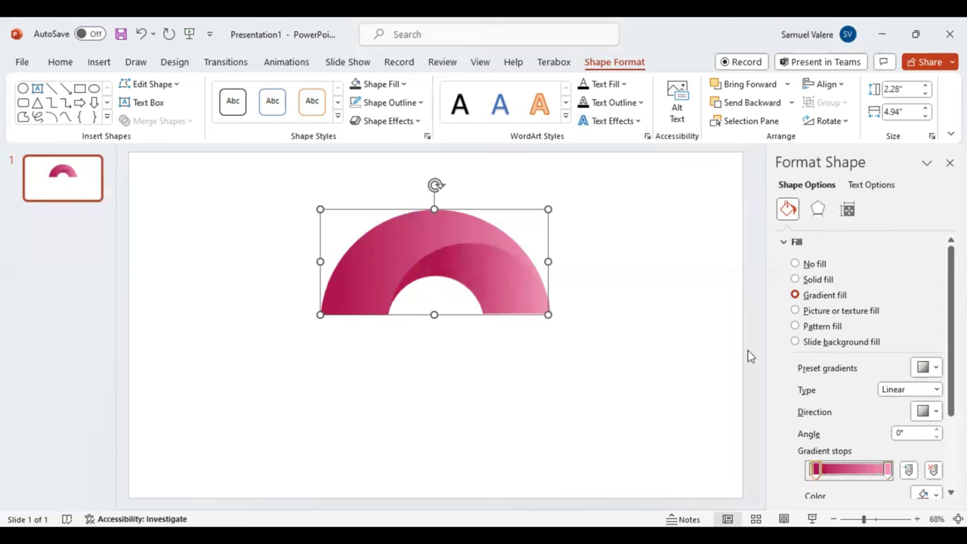
Group the outer and inner pink arcs, then place a duplicate of the group directly below it.
{"action": "left_click", "coordinate": [651, 317]}
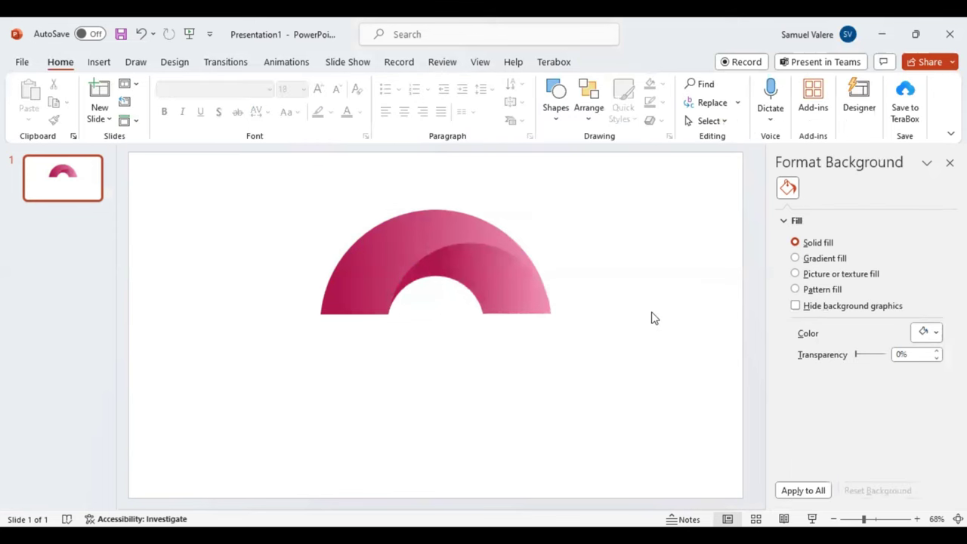
{"action": "left_click", "coordinate": [456, 238]}
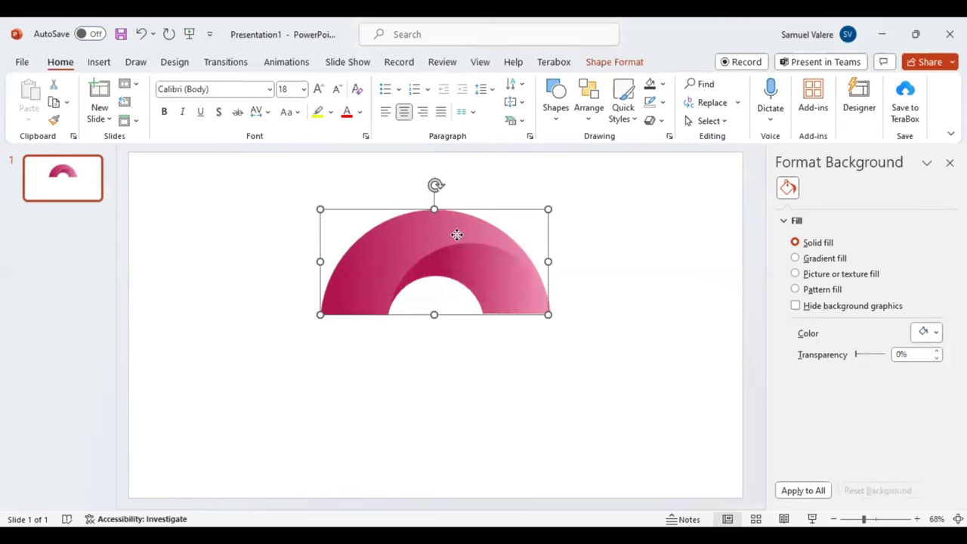
{"action": "left_click", "coordinate": [498, 283], "text": "shift"}
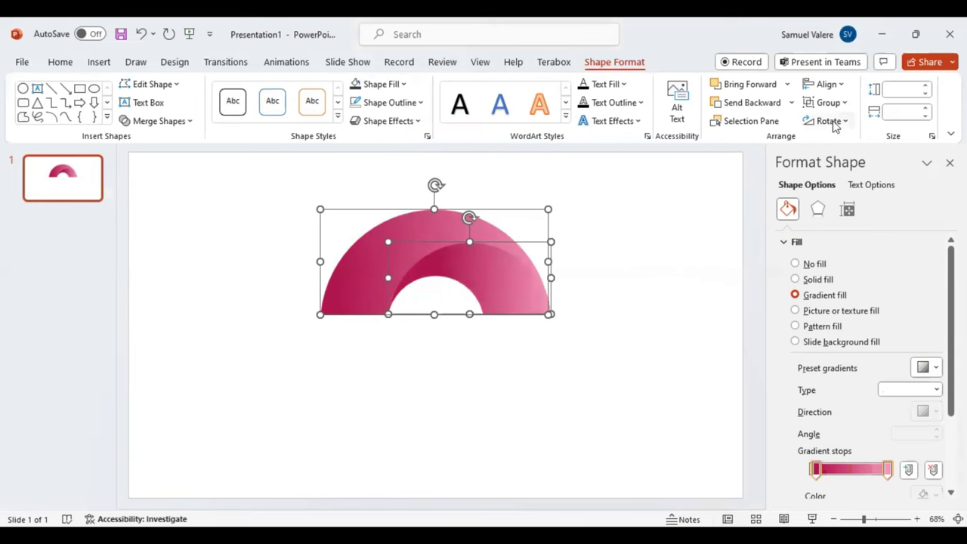
{"action": "key", "text": "ctrl+g"}
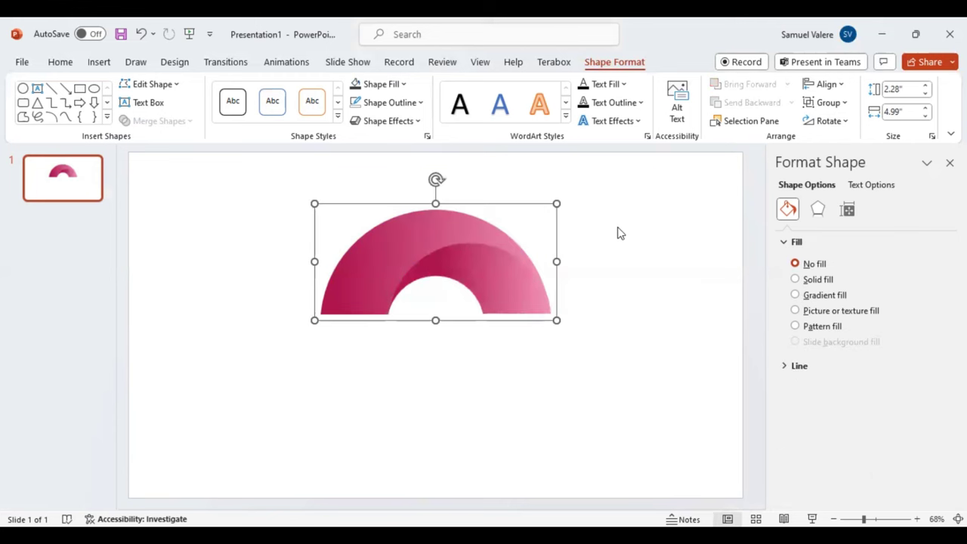
{"action": "mouse_move", "coordinate": [455, 263]}
{"action": "left_mouse_down"}
{"action": "mouse_move", "coordinate": [452, 321]}
{"action": "mouse_move", "coordinate": [462, 328]}
{"action": "left_mouse_up"}
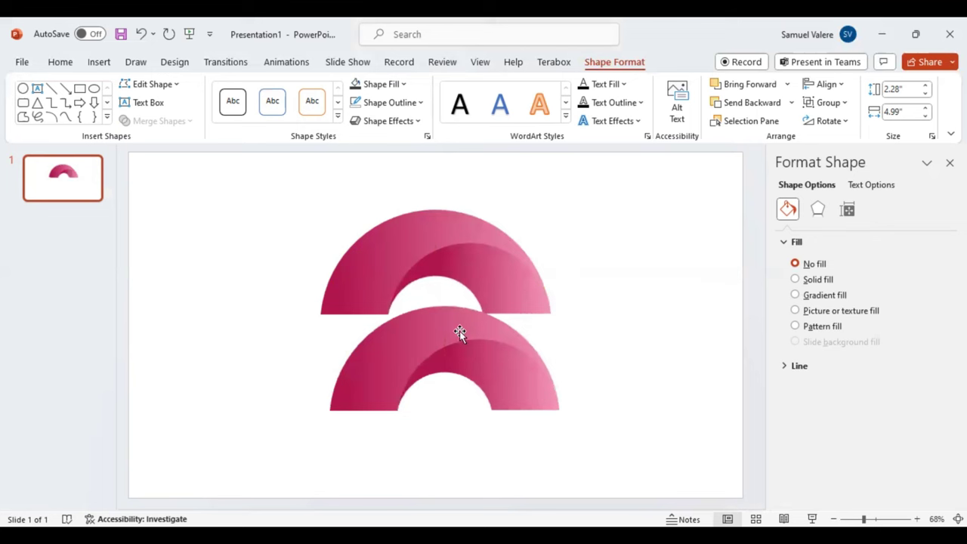
{"action": "left_click_drag", "start_coordinate": [460, 331], "coordinate": [459, 334]}
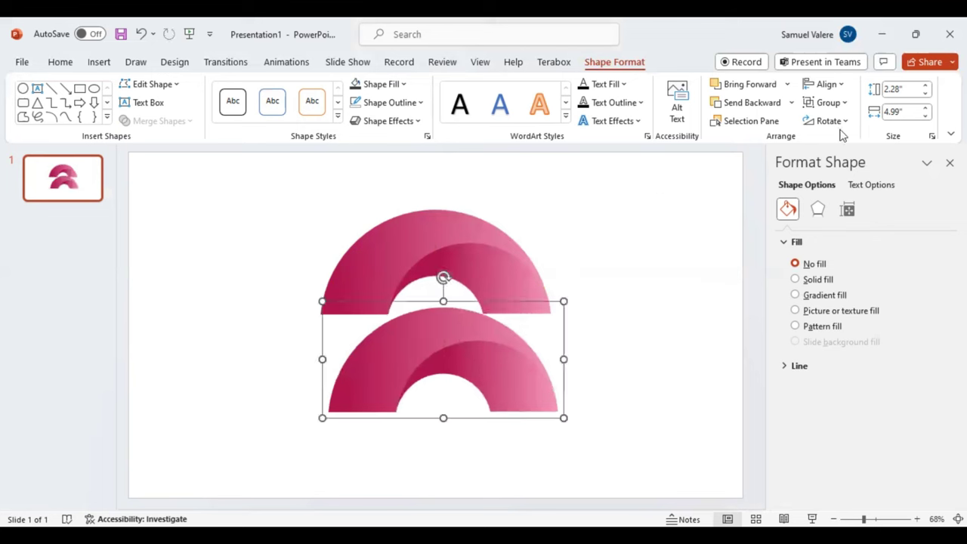
Flip the lower copy vertically and nudge it down, leaving a thin gap between halves.
{"action": "left_click", "coordinate": [844, 182]}
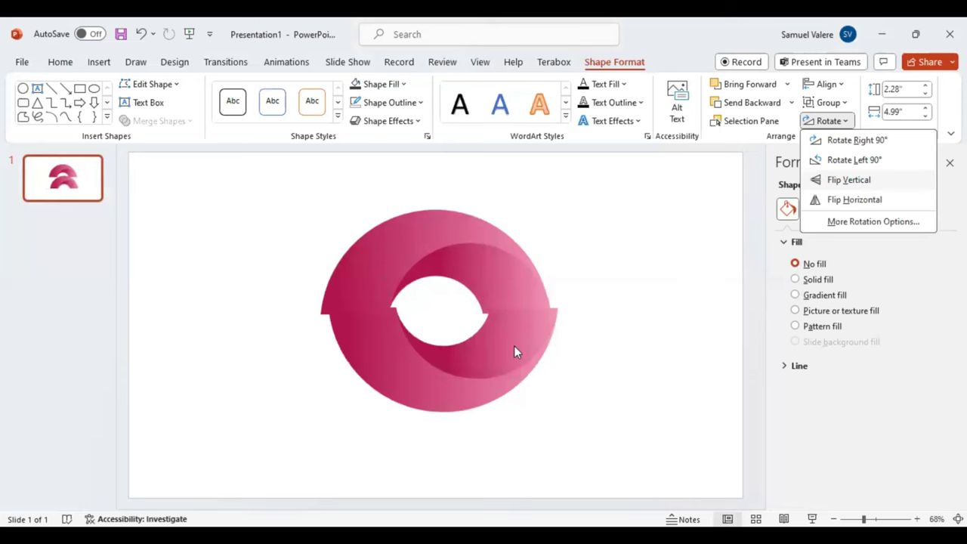
{"action": "key", "text": "Escape"}
{"action": "key", "text": "Escape"}
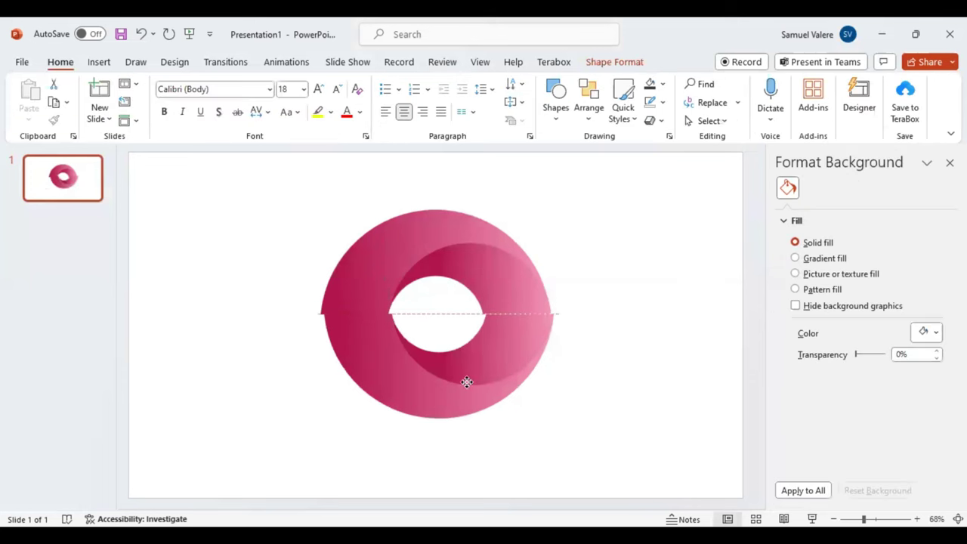
{"action": "left_click_drag", "start_coordinate": [467, 381], "coordinate": [467, 398]}
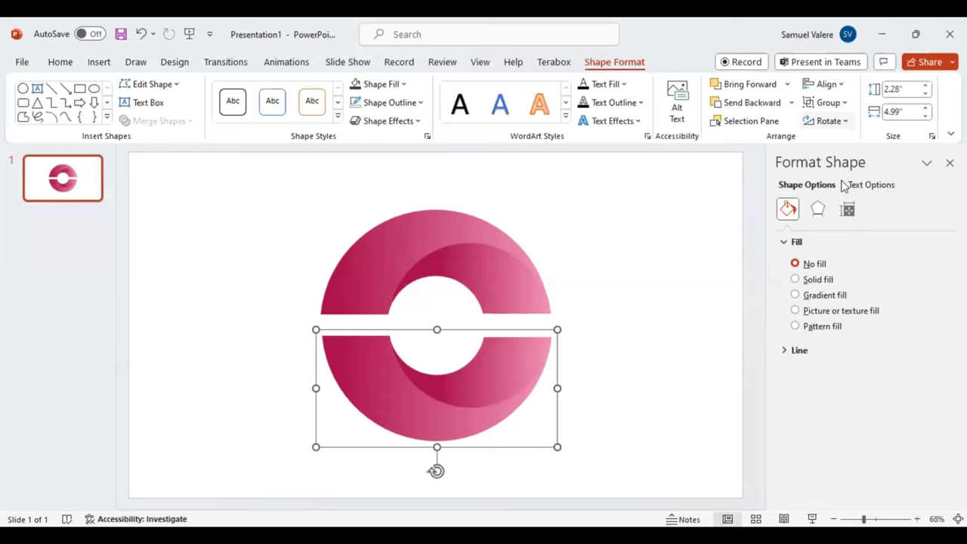
Flip the lower half-ring horizontally so its darker end sits on the right.
{"action": "left_click", "coordinate": [828, 121]}
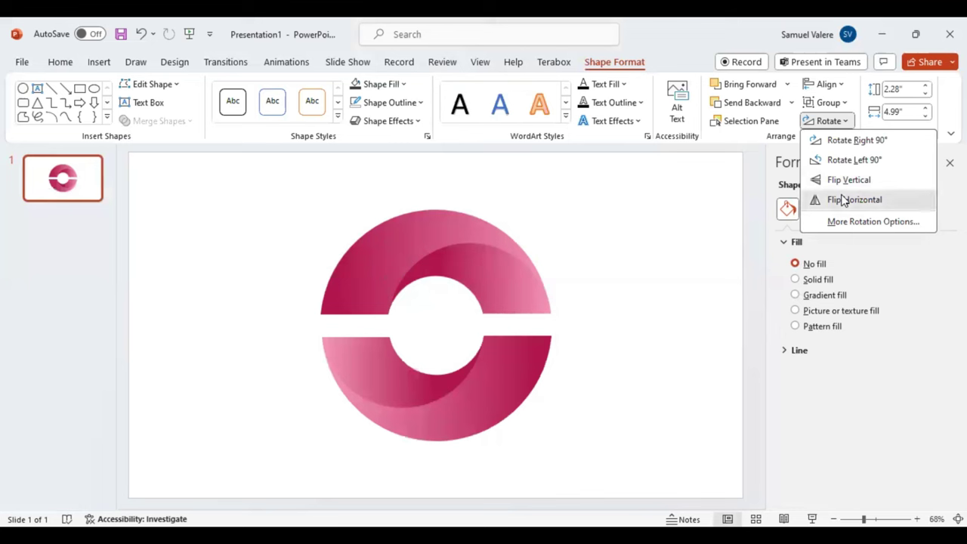
{"action": "left_click", "coordinate": [517, 379]}
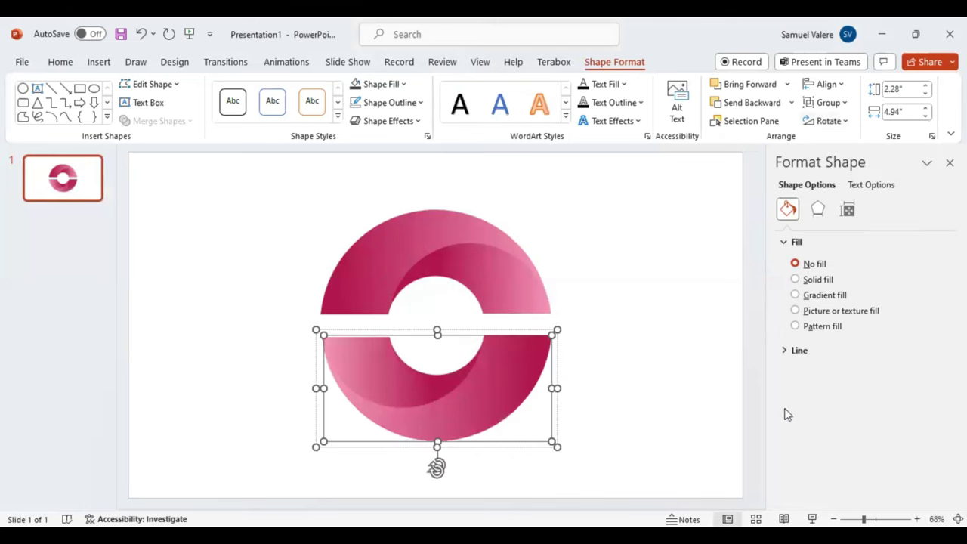
{"action": "left_click", "coordinate": [815, 468]}
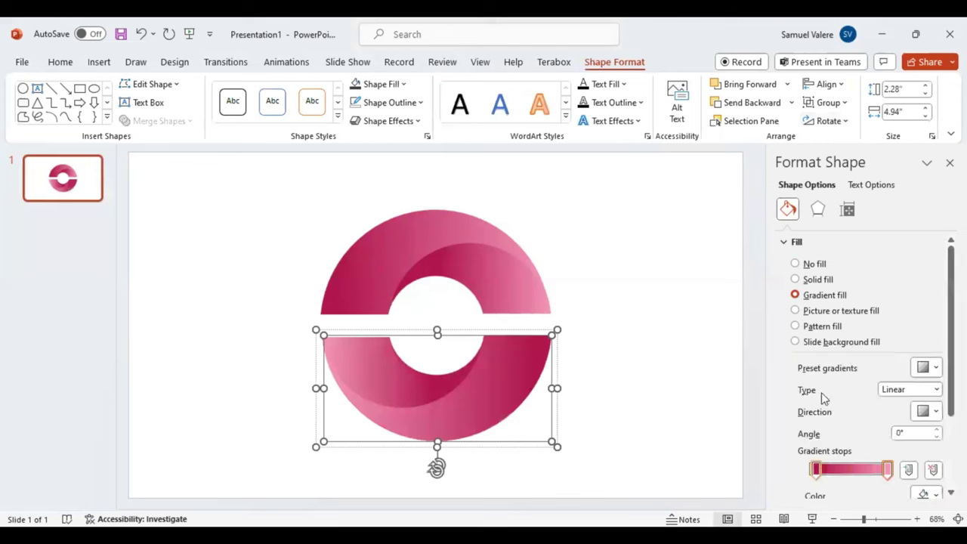
Give the selected gradient stop a dark custom maroon colour.
{"action": "scroll", "coordinate": [937, 441], "scroll_direction": "down", "scroll_amount": 3}
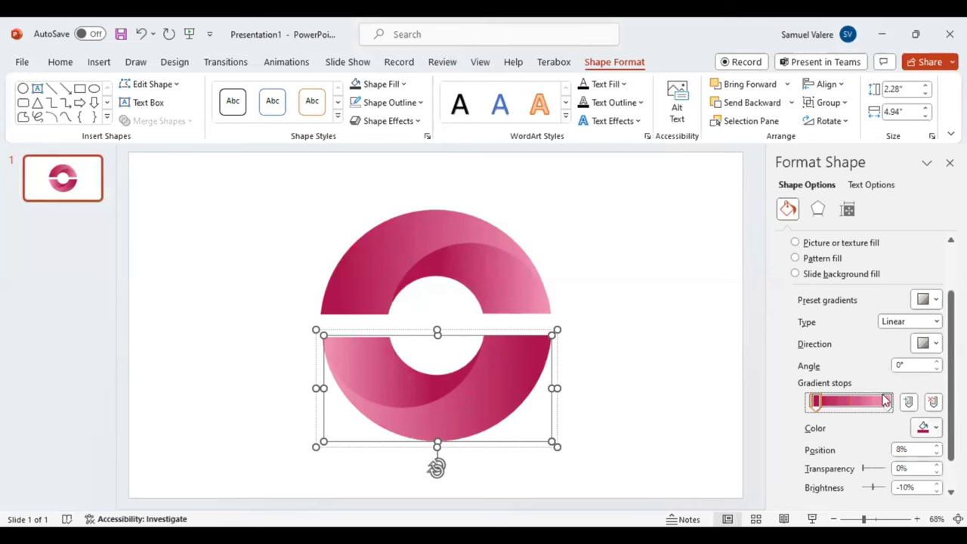
{"action": "left_click", "coordinate": [928, 427]}
{"action": "left_click", "coordinate": [885, 392]}
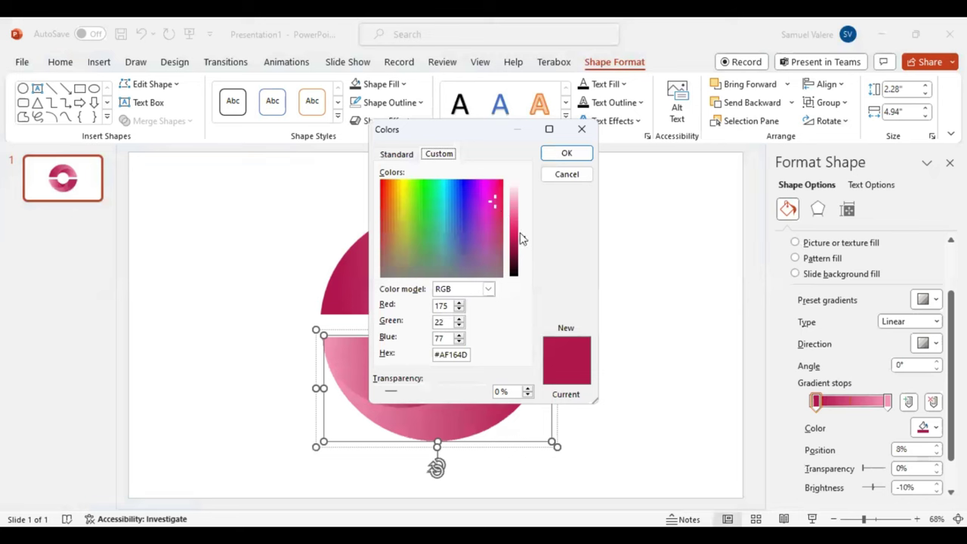
{"action": "left_click", "coordinate": [520, 238]}
{"action": "key", "text": "Down"}
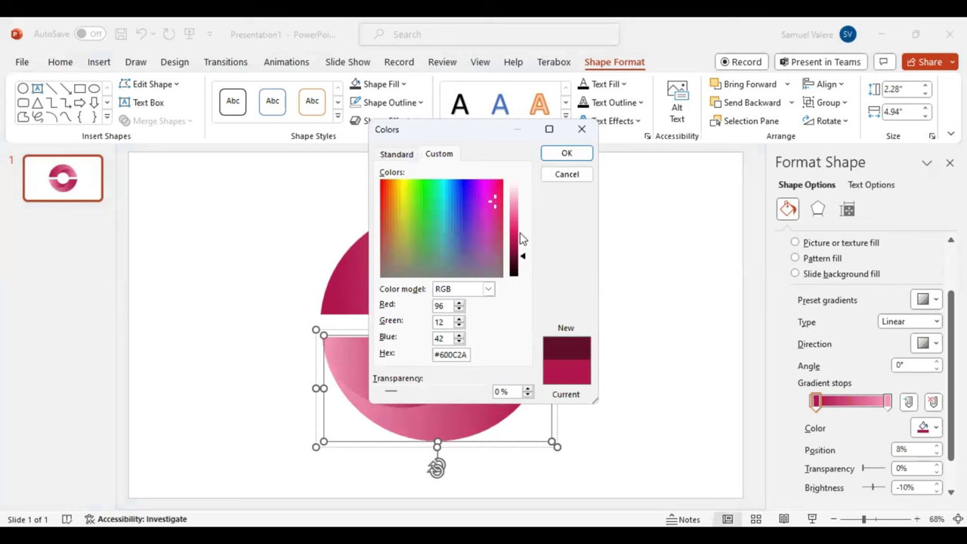
{"action": "key", "text": "Down"}
{"action": "key", "text": "Down"}
{"action": "key", "text": "Down"}
{"action": "key", "text": "Down"}
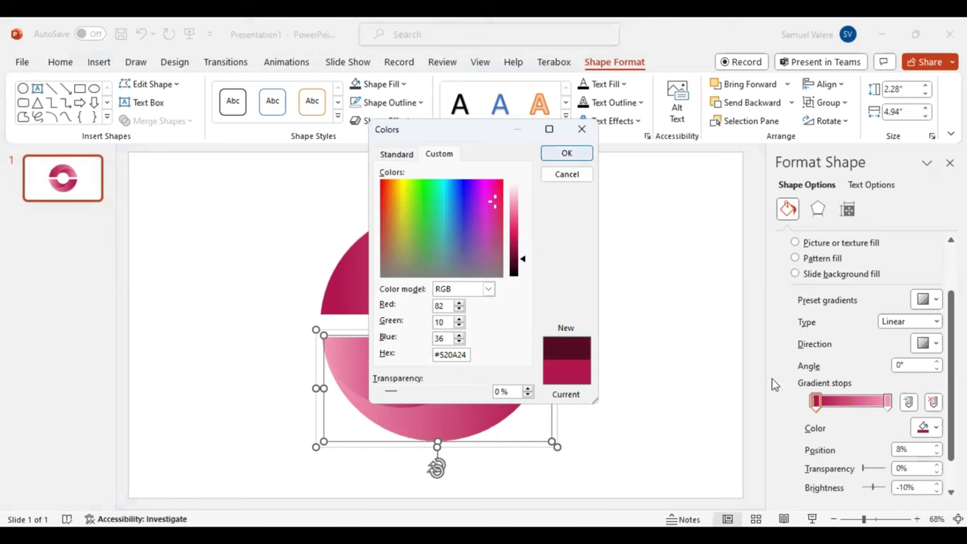
{"action": "key", "text": "Return"}
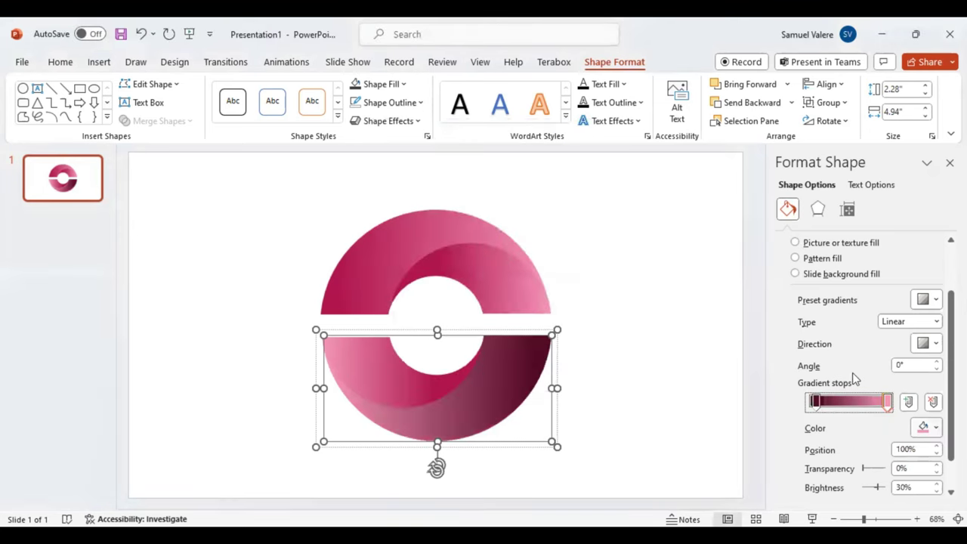
Make the right gradient stop a slightly lighter custom maroon (#89113C).
{"action": "left_click", "coordinate": [923, 427]}
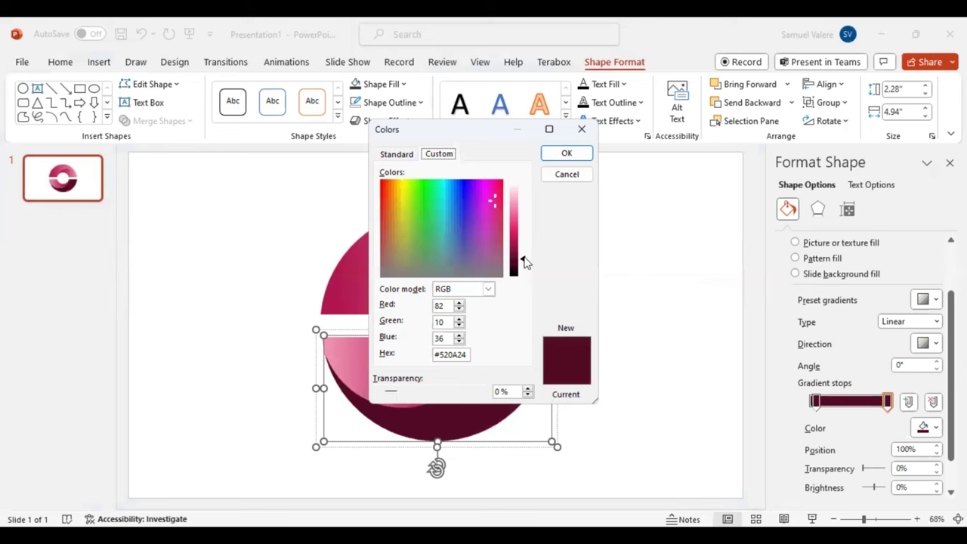
{"action": "left_click_drag", "start_coordinate": [525, 261], "coordinate": [524, 254]}
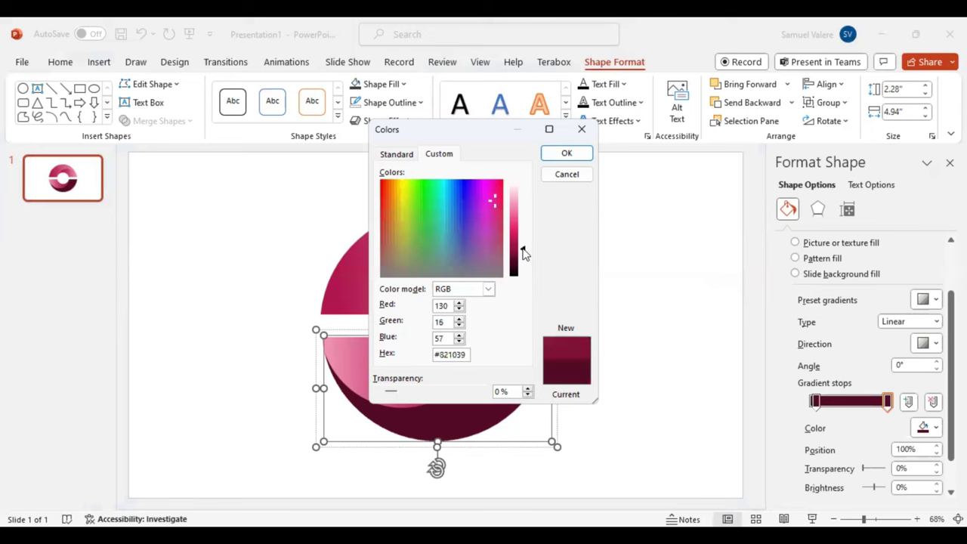
{"action": "left_click_drag", "start_coordinate": [524, 254], "coordinate": [524, 253]}
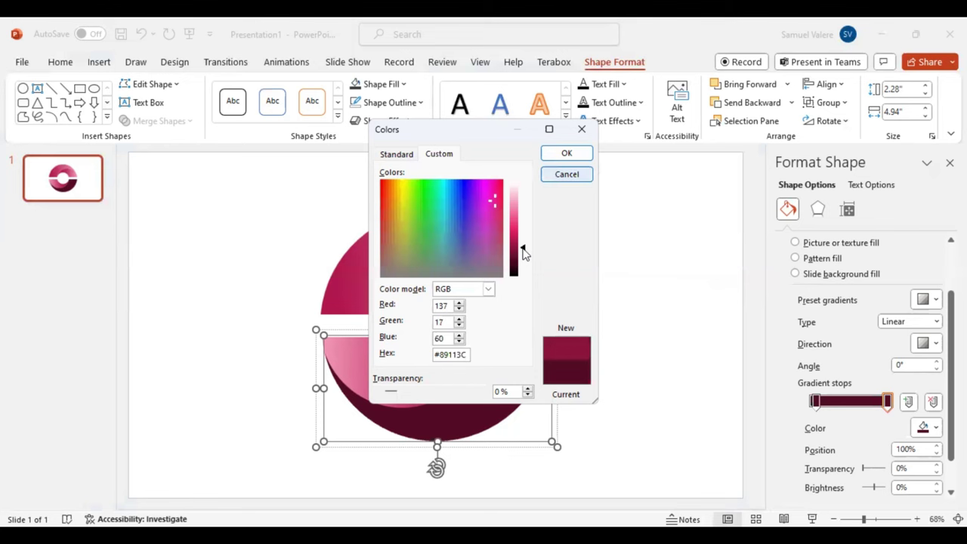
{"action": "key", "text": "Return"}
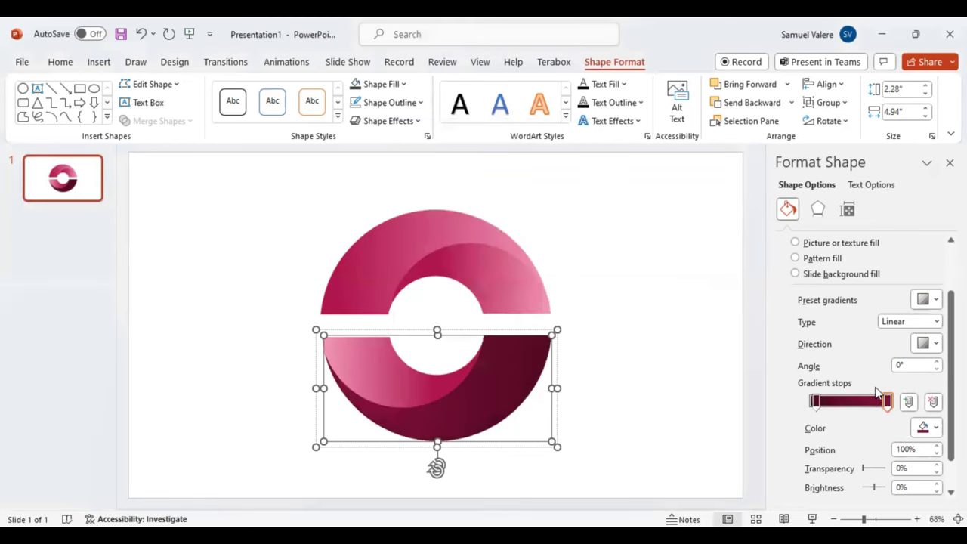
{"action": "scroll", "coordinate": [890, 374], "scroll_direction": "down", "scroll_amount": 1}
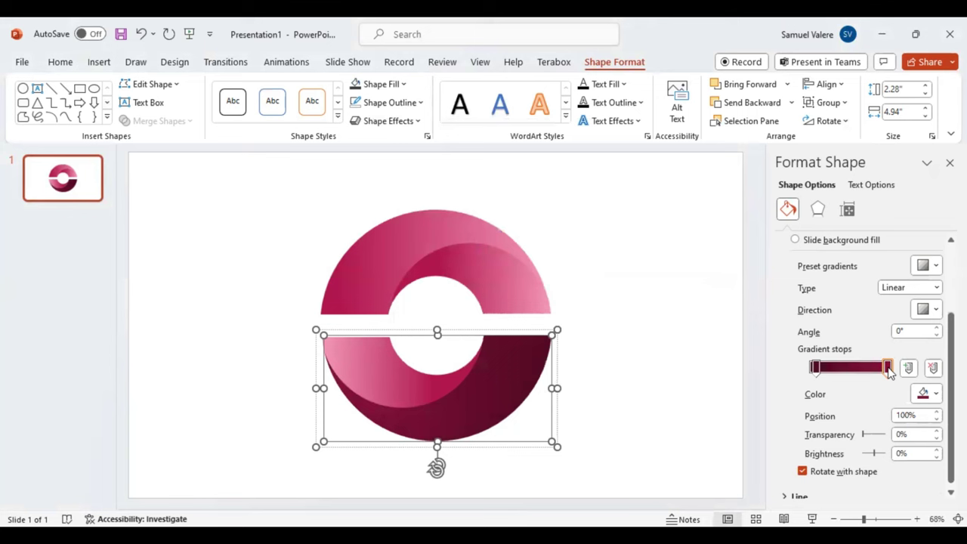
Set the lower half's right gradient stop to 25% brightness, then select the inner arc.
{"action": "left_click", "coordinate": [889, 370]}
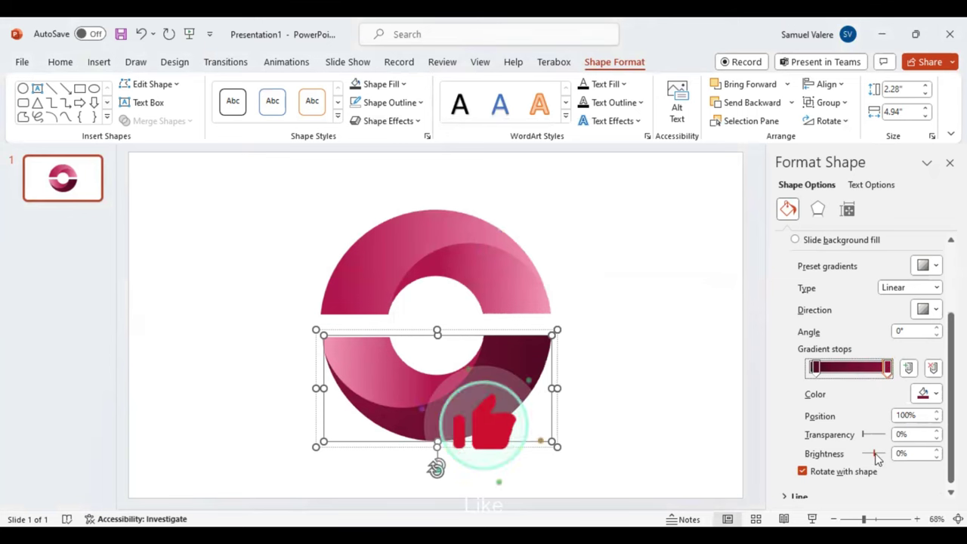
{"action": "left_click_drag", "start_coordinate": [877, 458], "coordinate": [878, 459]}
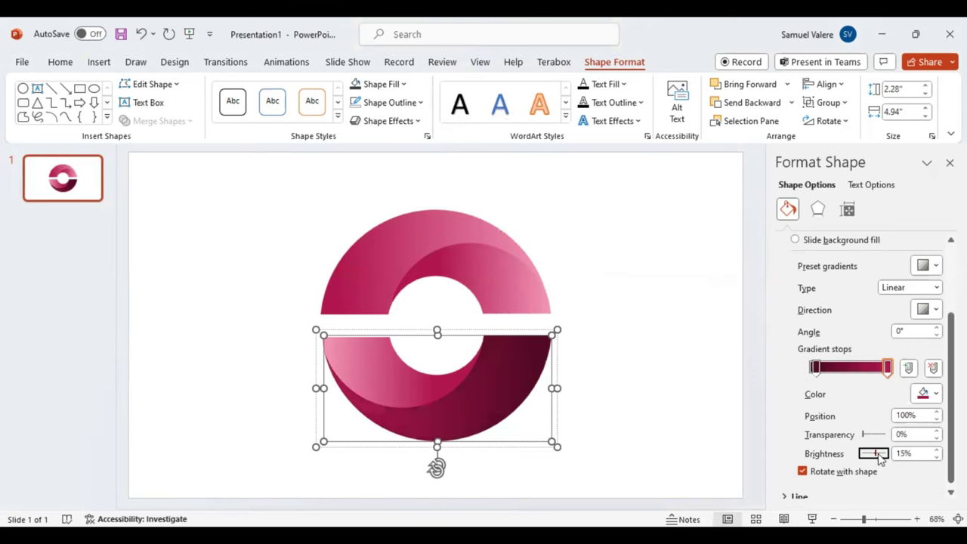
{"action": "left_click_drag", "start_coordinate": [878, 459], "coordinate": [876, 459]}
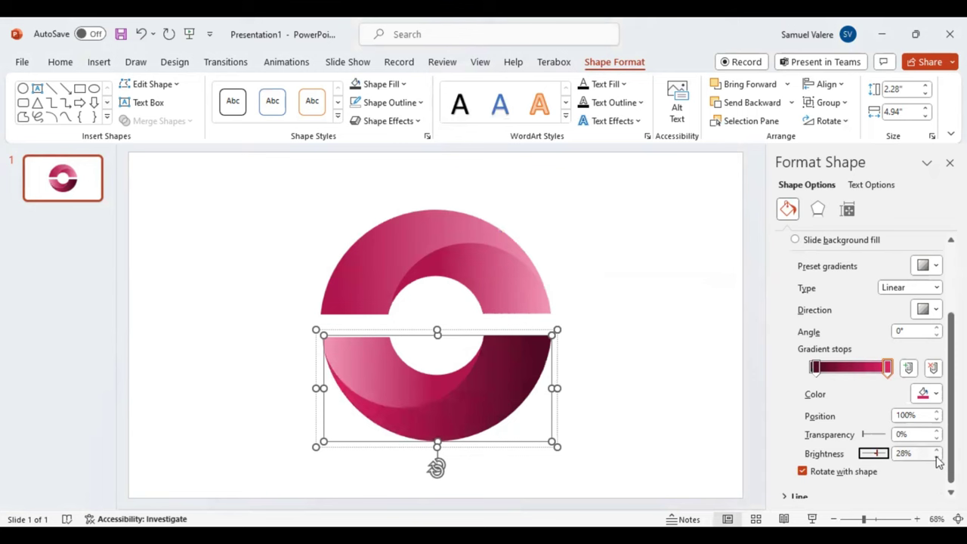
{"action": "left_click", "coordinate": [937, 457]}
{"action": "left_click", "coordinate": [937, 457]}
{"action": "left_click", "coordinate": [936, 457]}
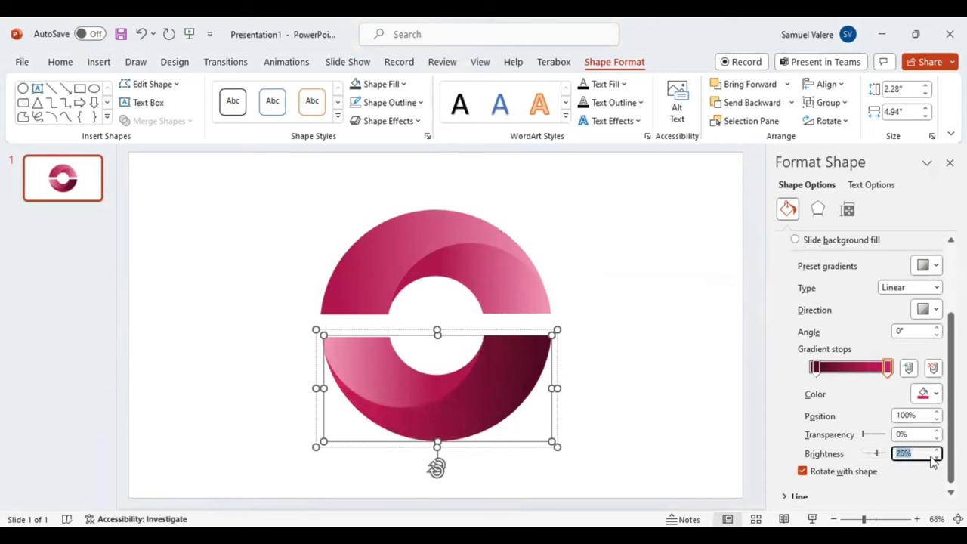
{"action": "left_click", "coordinate": [379, 379]}
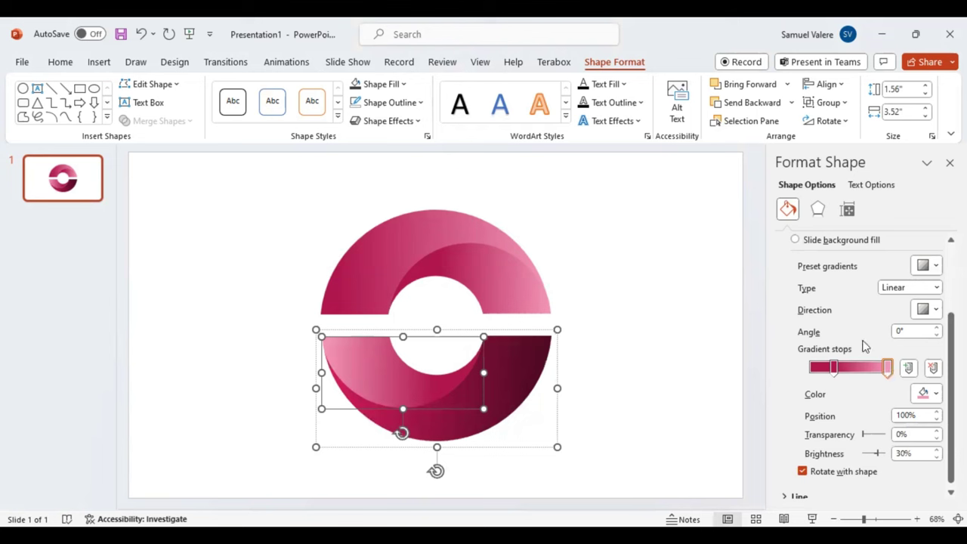
Recolour the inner arc's 31% and right gradient stops dark maroon from Recent Colors.
{"action": "left_click", "coordinate": [833, 367]}
{"action": "left_click", "coordinate": [923, 392]}
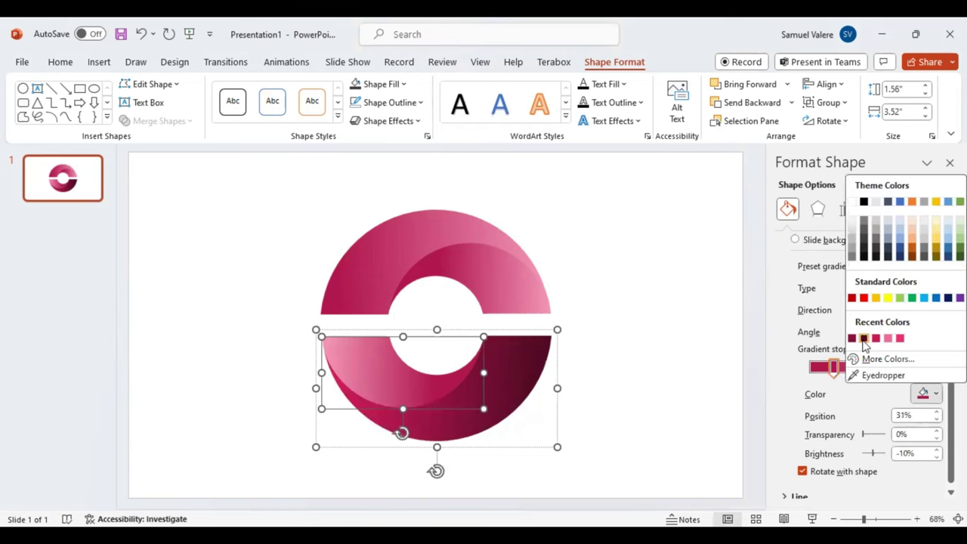
{"action": "left_click", "coordinate": [864, 338]}
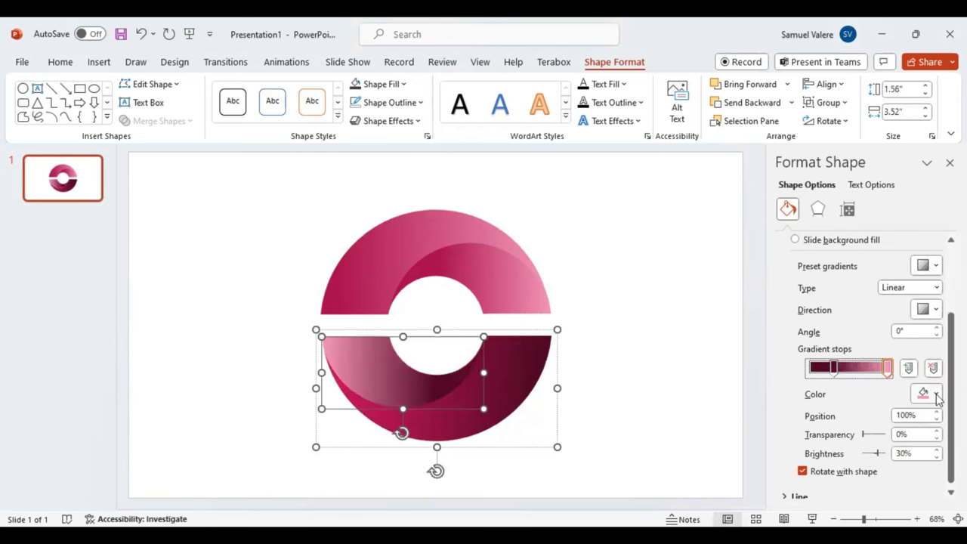
{"action": "left_click", "coordinate": [937, 398]}
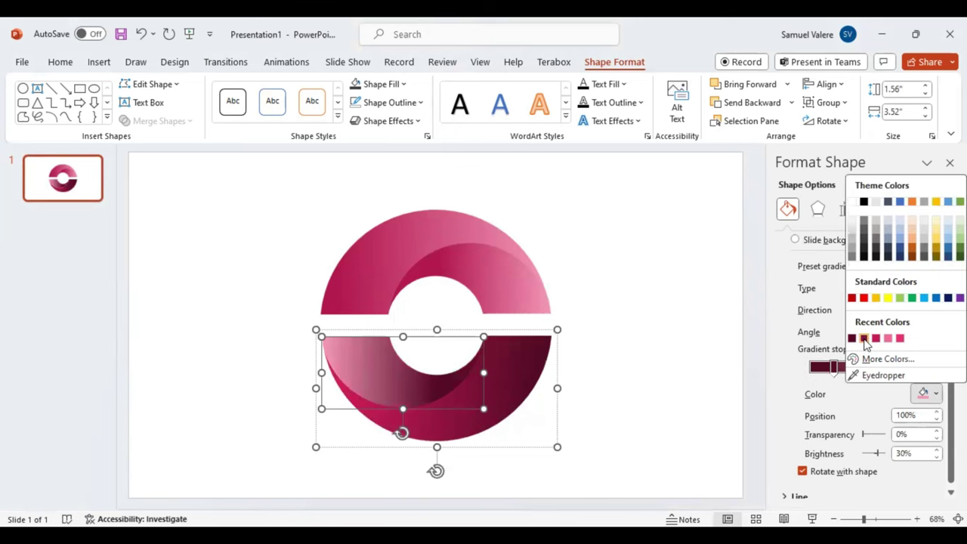
{"action": "left_click", "coordinate": [864, 338]}
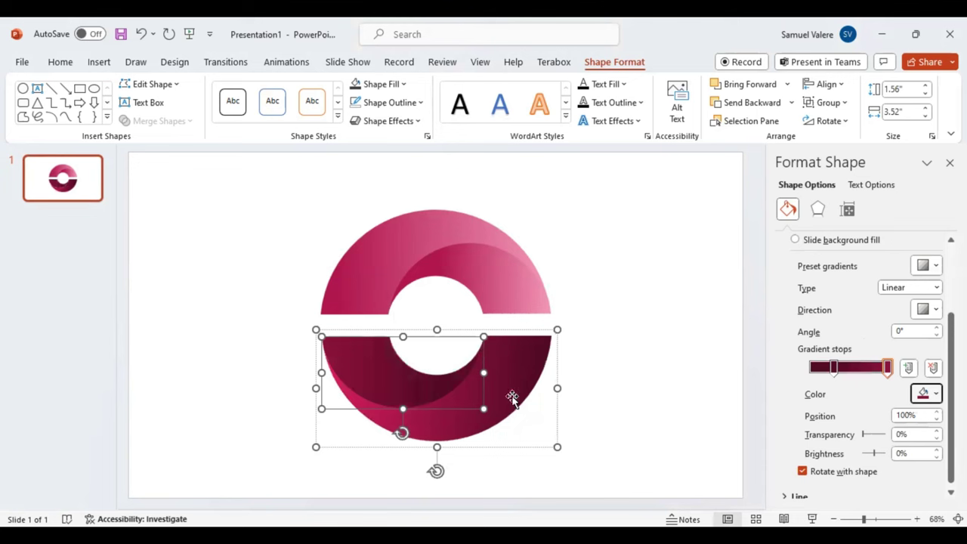
{"action": "key", "text": "ctrl+z"}
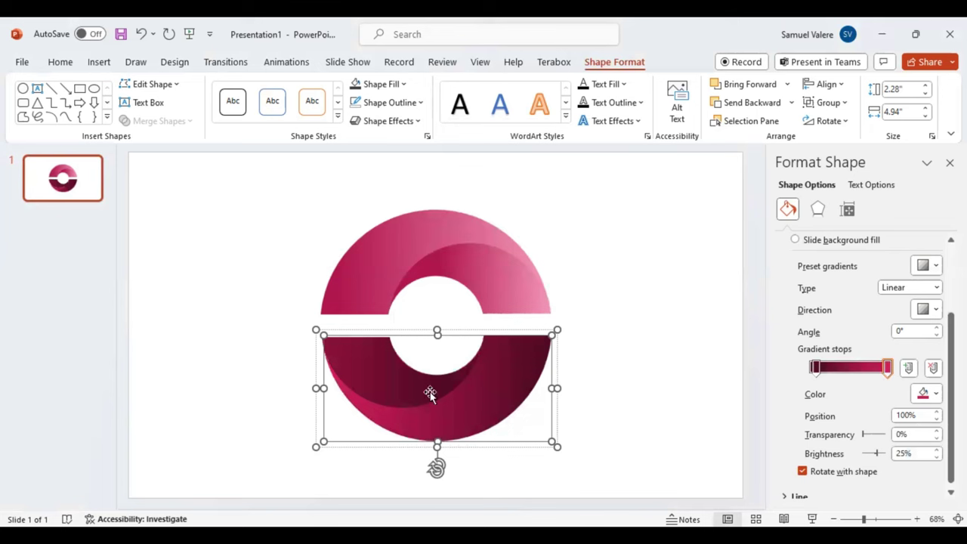
{"action": "key", "text": "ctrl+y"}
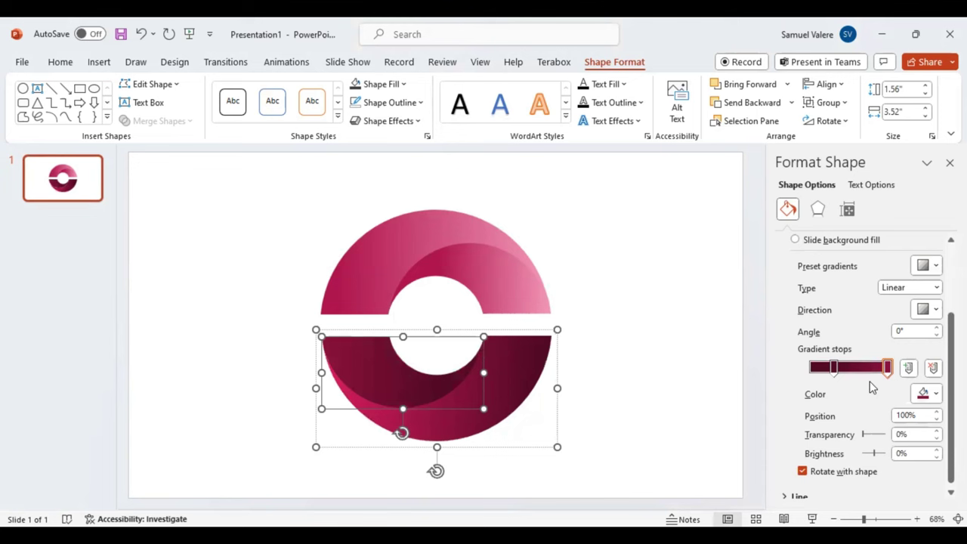
Set the stop brightness to 25% and position the gradient stops at 0% and 73%.
{"action": "left_click", "coordinate": [938, 450]}
{"action": "left_click", "coordinate": [938, 450]}
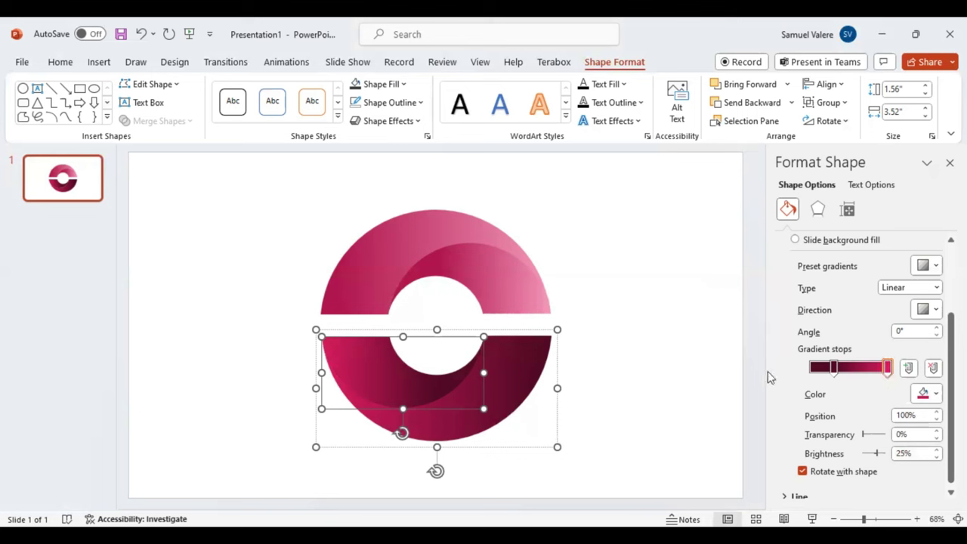
{"action": "left_click_drag", "start_coordinate": [769, 378], "coordinate": [767, 377]}
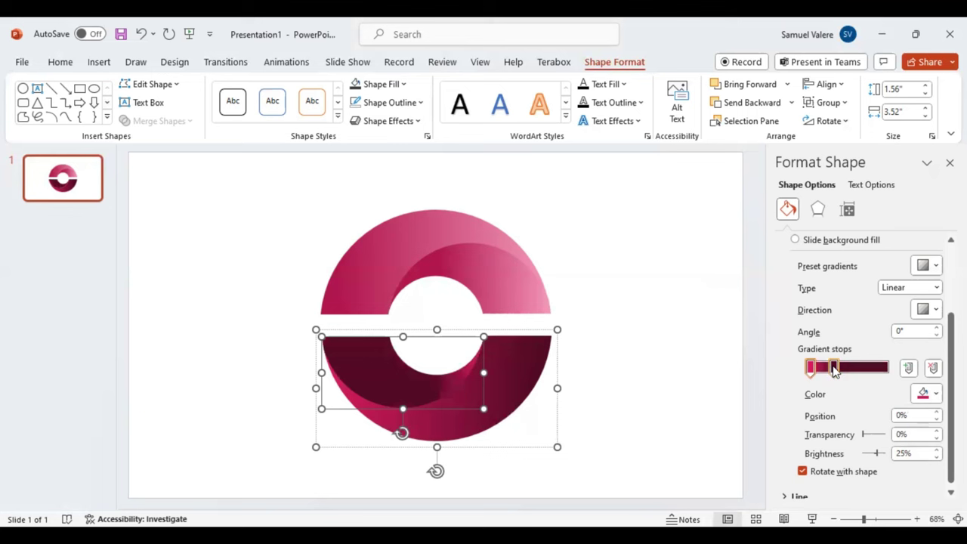
{"action": "left_click_drag", "start_coordinate": [834, 370], "coordinate": [877, 375]}
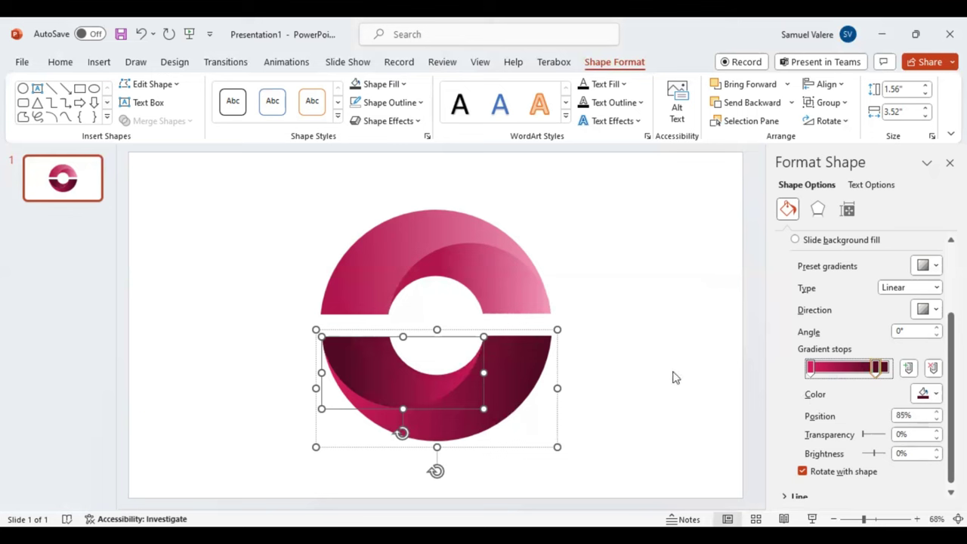
{"action": "left_click", "coordinate": [712, 404]}
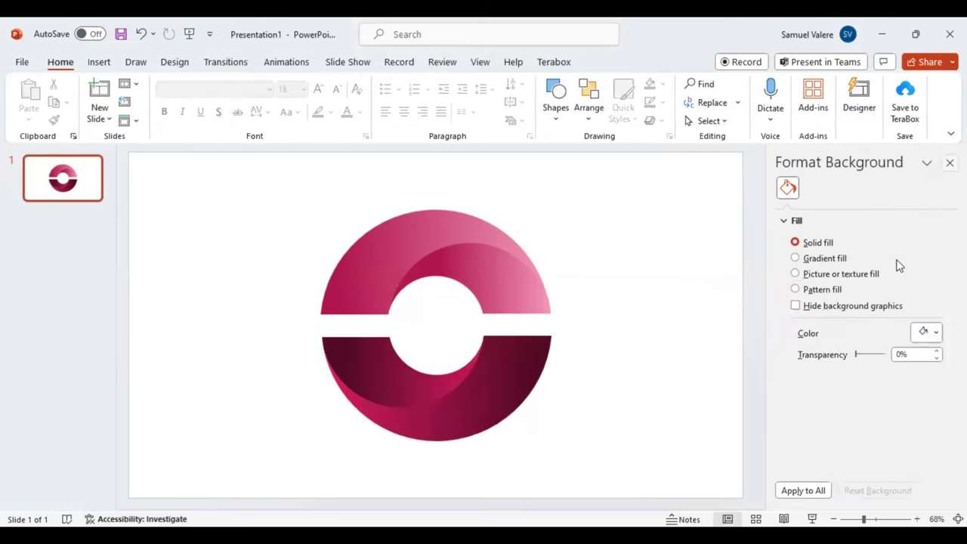
Group both half-rings into one 5" × 5.02" ring and centre it on the slide.
{"action": "left_click", "coordinate": [628, 391]}
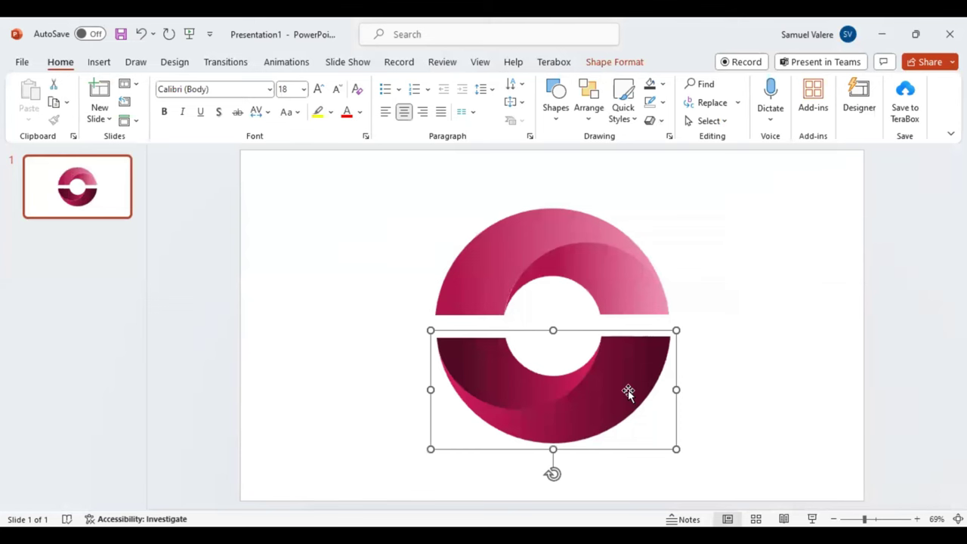
{"action": "key", "text": "Up"}
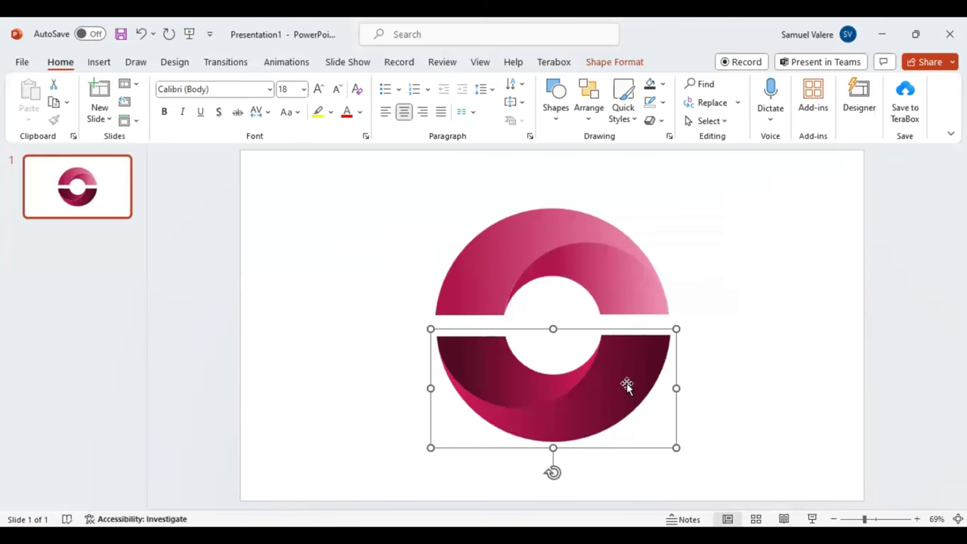
{"action": "left_click", "coordinate": [622, 296], "text": "shift"}
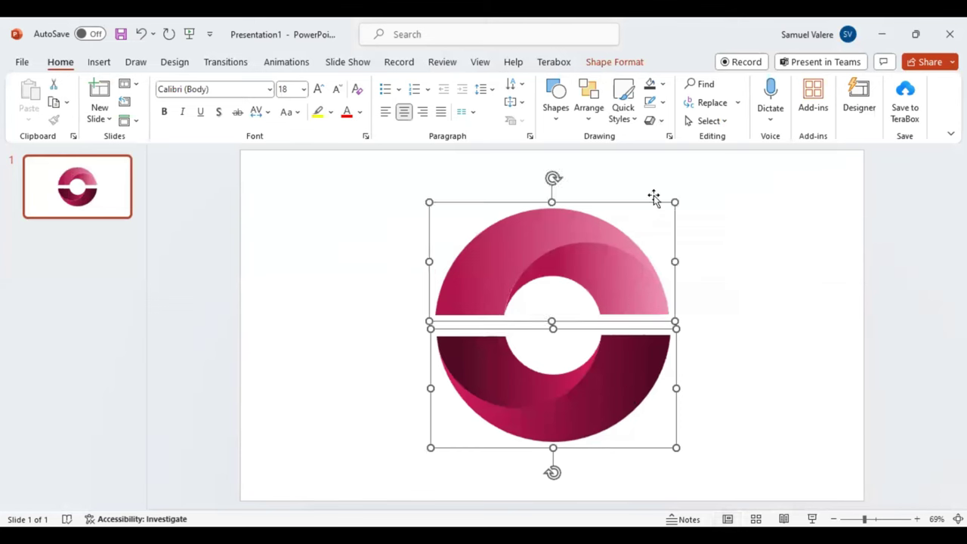
{"action": "left_click", "coordinate": [616, 63]}
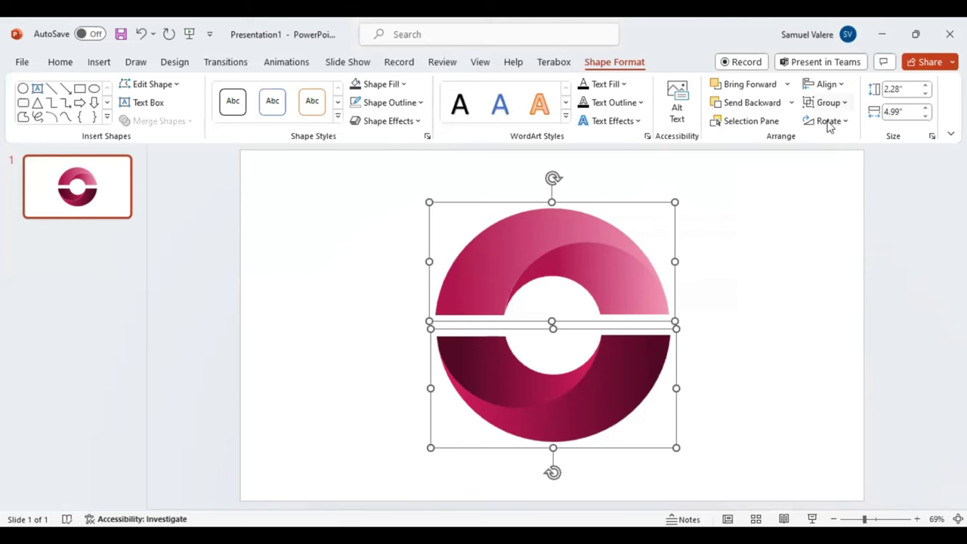
{"action": "left_click", "coordinate": [828, 102]}
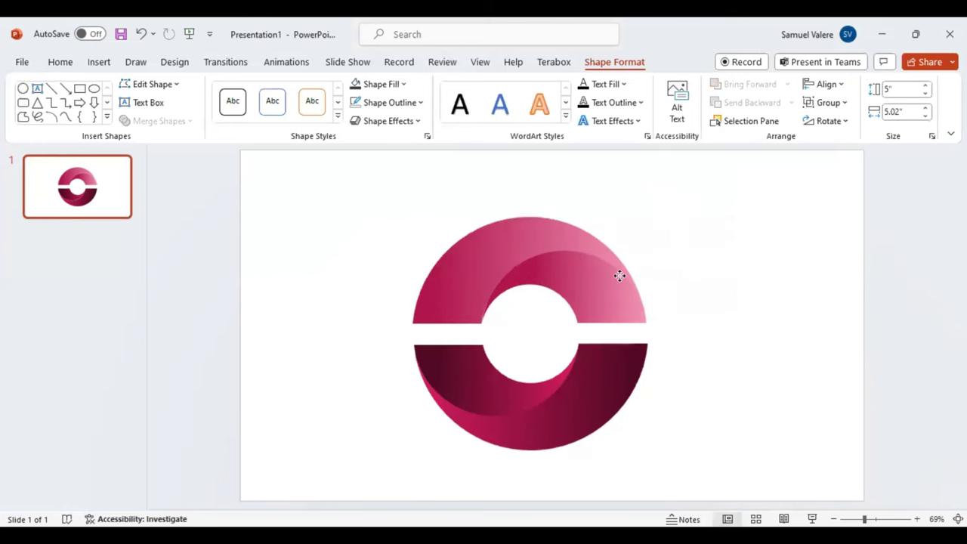
{"action": "left_click_drag", "start_coordinate": [619, 276], "coordinate": [611, 265]}
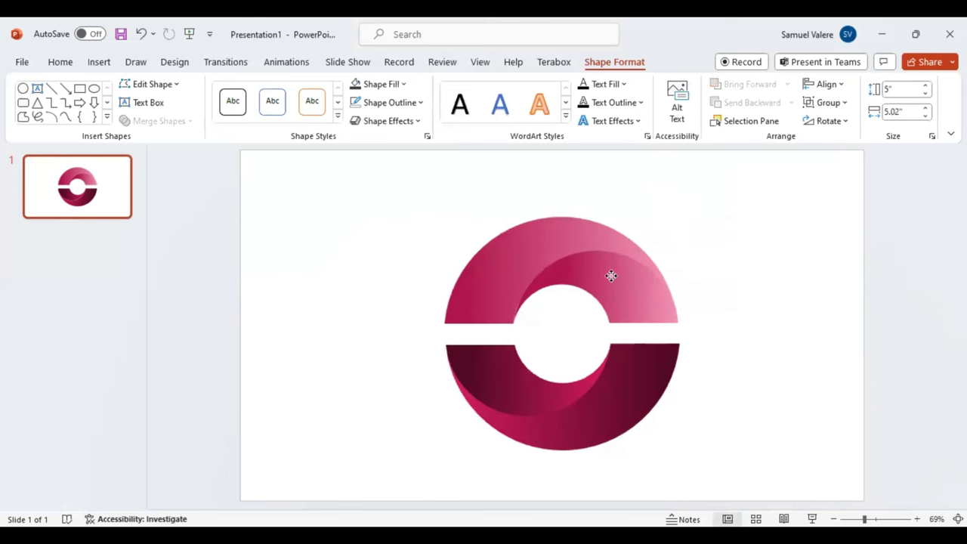